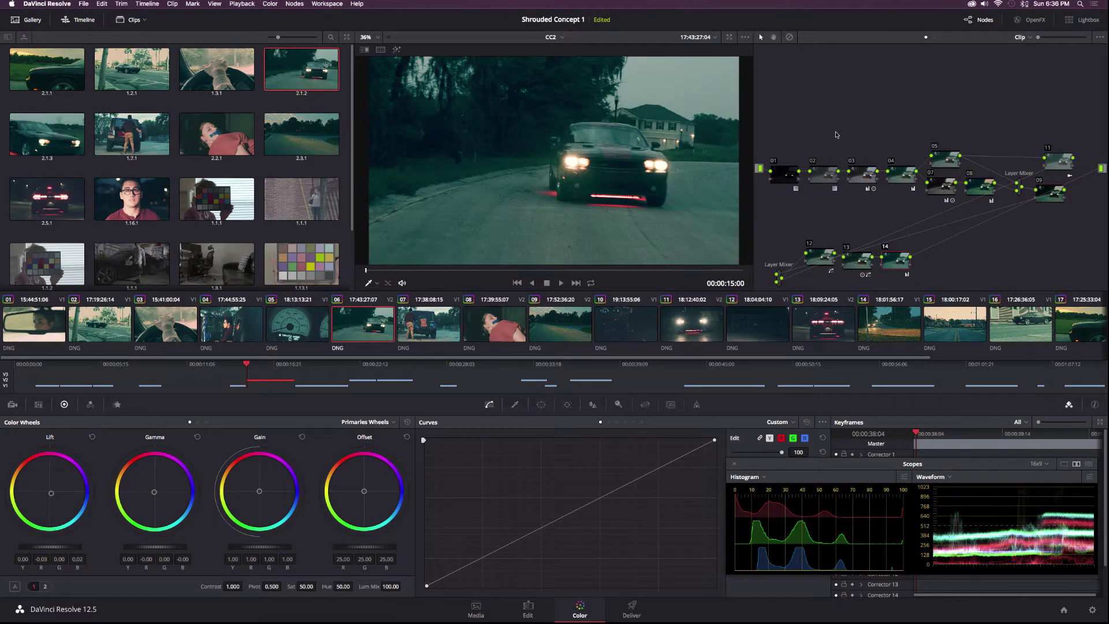
- Reset All Grades and Nodes on the car clip from the Node Editor's context menu
right_click(815, 132)
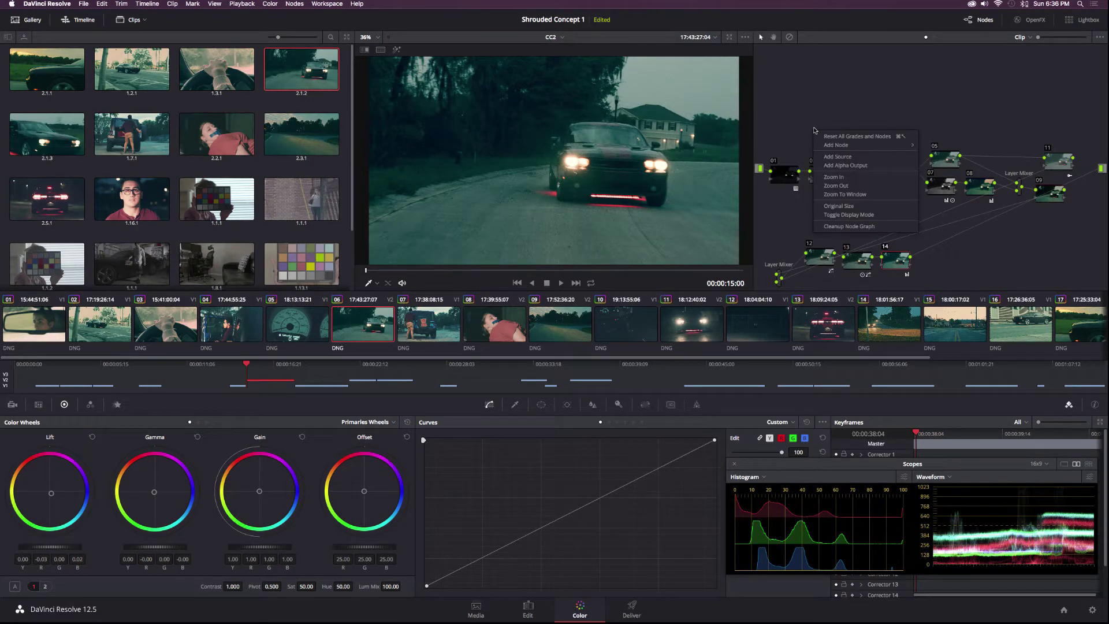
left_click(844, 138)
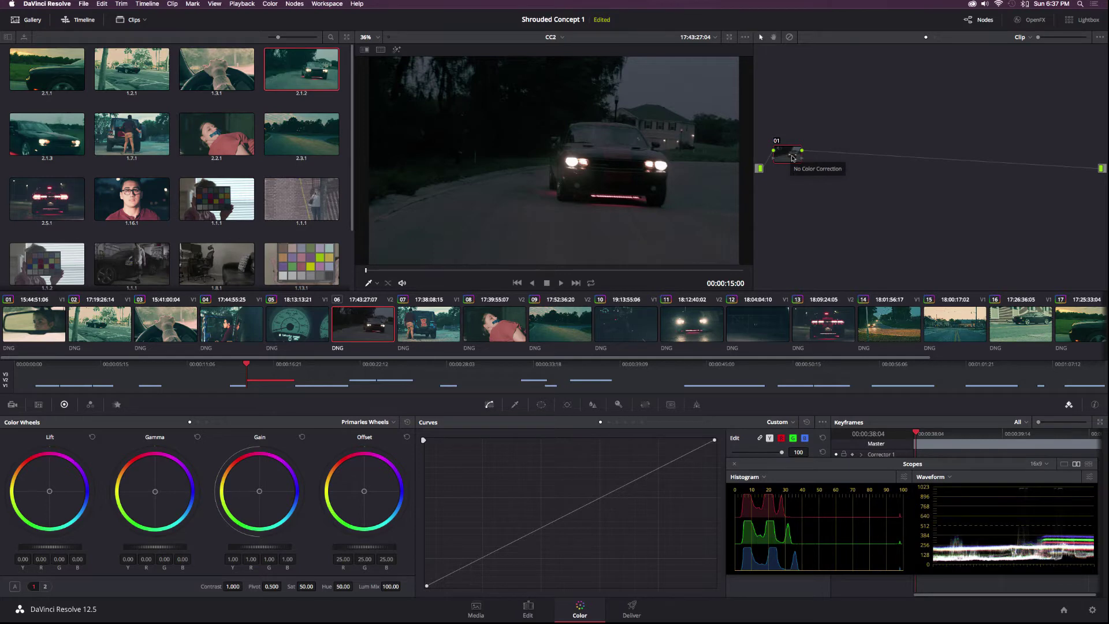
- Apply the VFX IO 'BMDFilm to Linear' 3D LUT to node 01
right_click(794, 159)
mouse_move(808, 241)
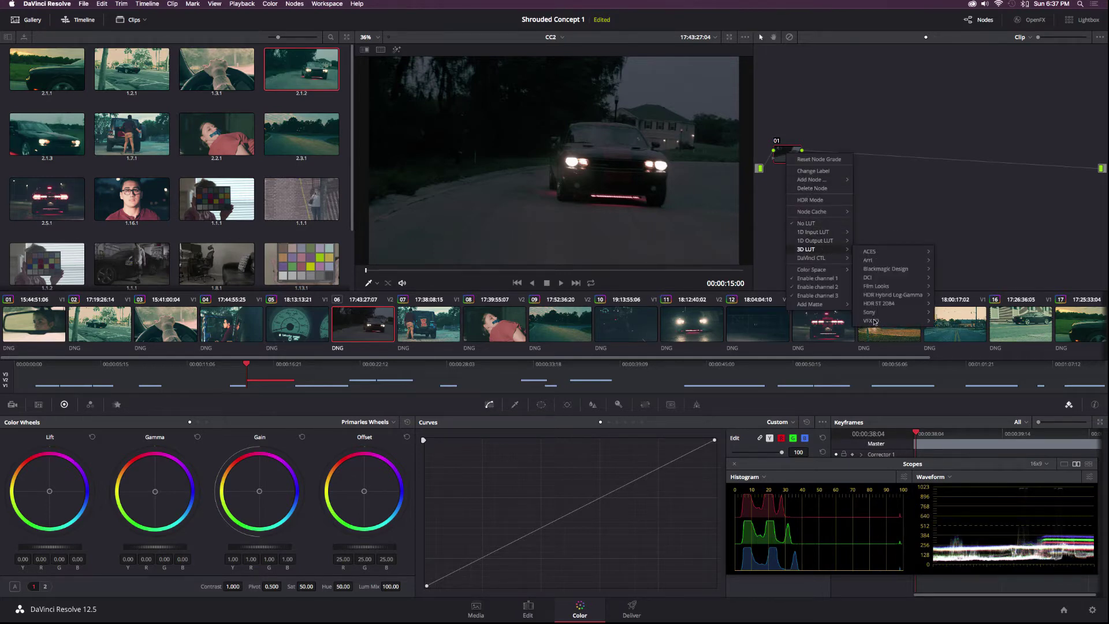
mouse_move(875, 322)
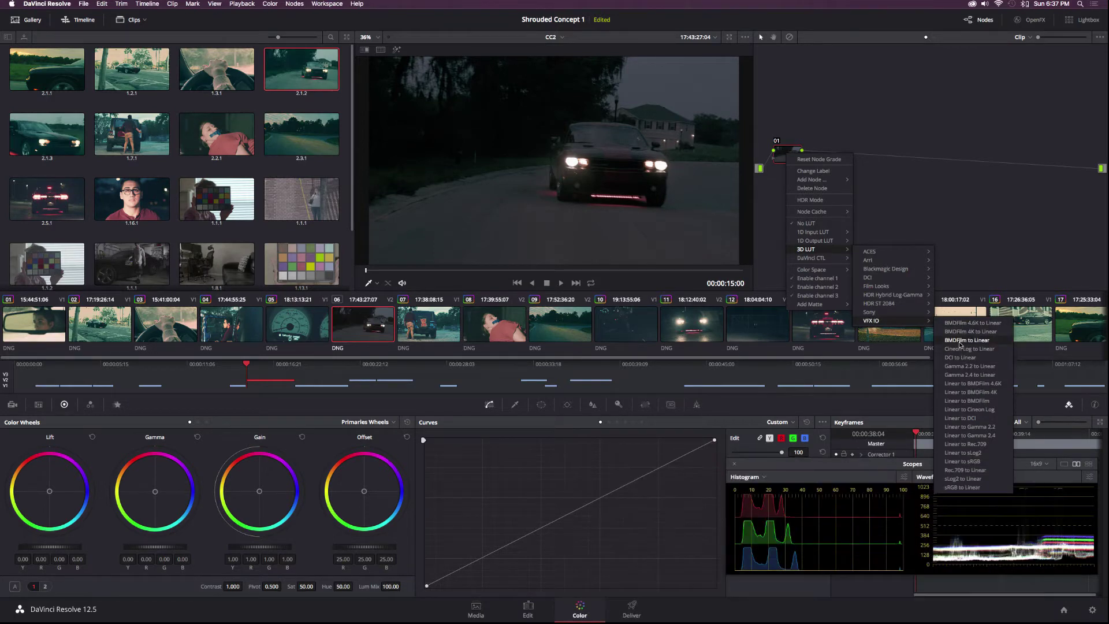
left_click(963, 341)
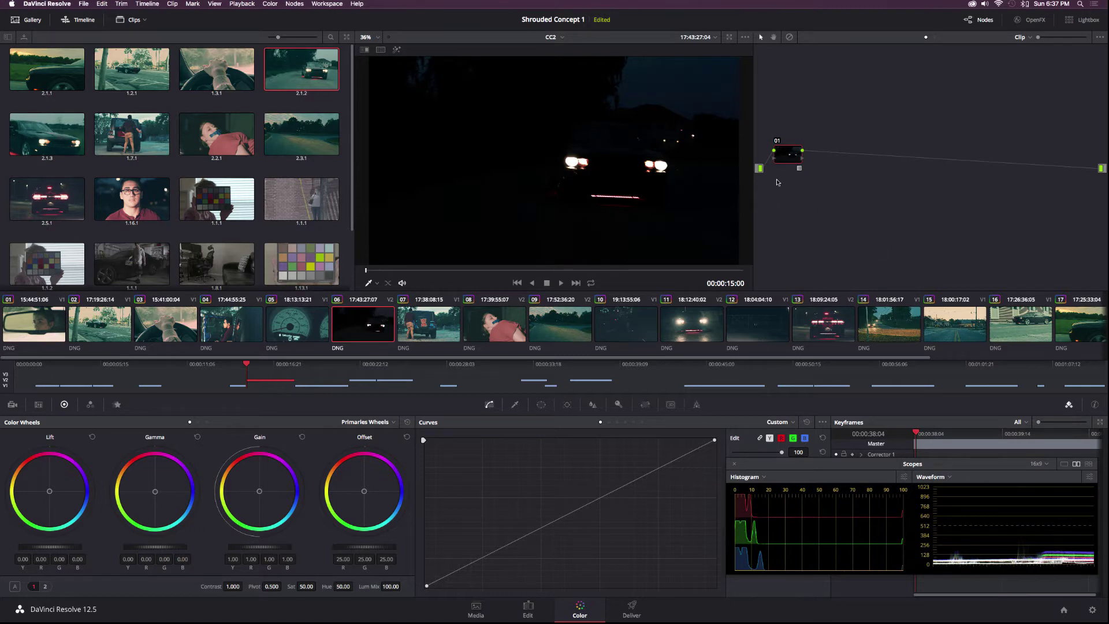
- Add serial node 02 and apply the VFX IO 'Linear to DCI' 3D LUT to it
left_click(270, 4)
left_click(304, 55)
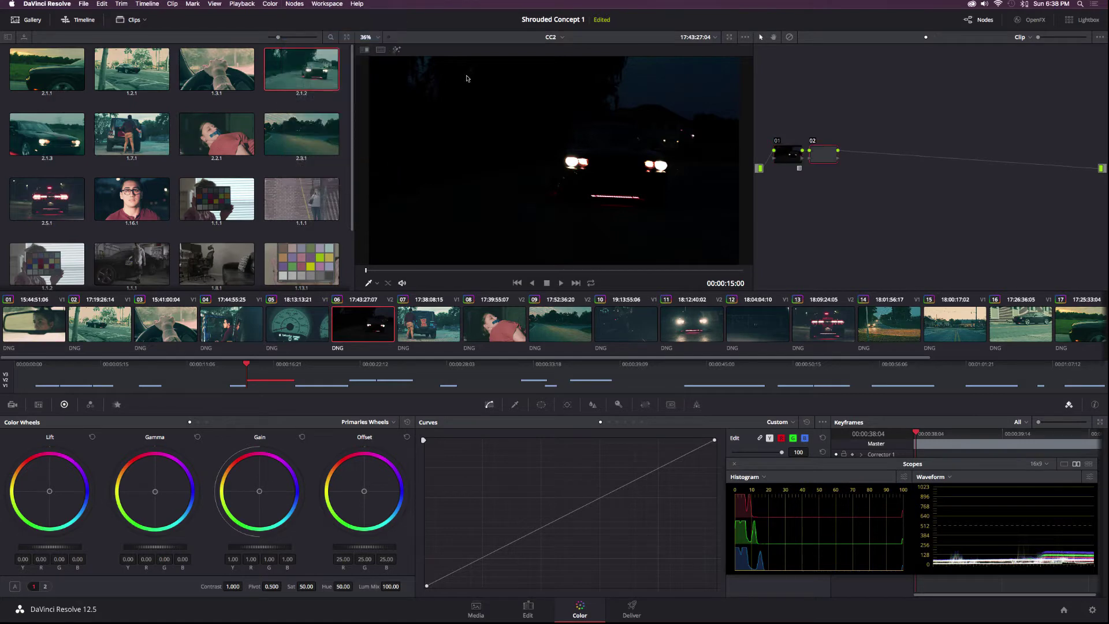
right_click(826, 155)
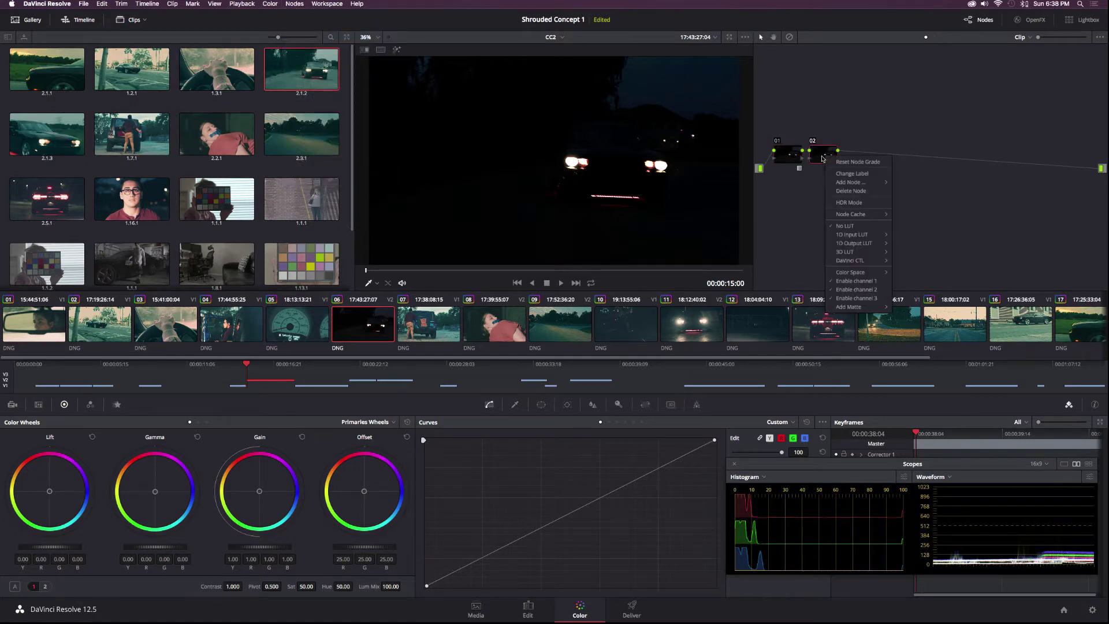
mouse_move(847, 255)
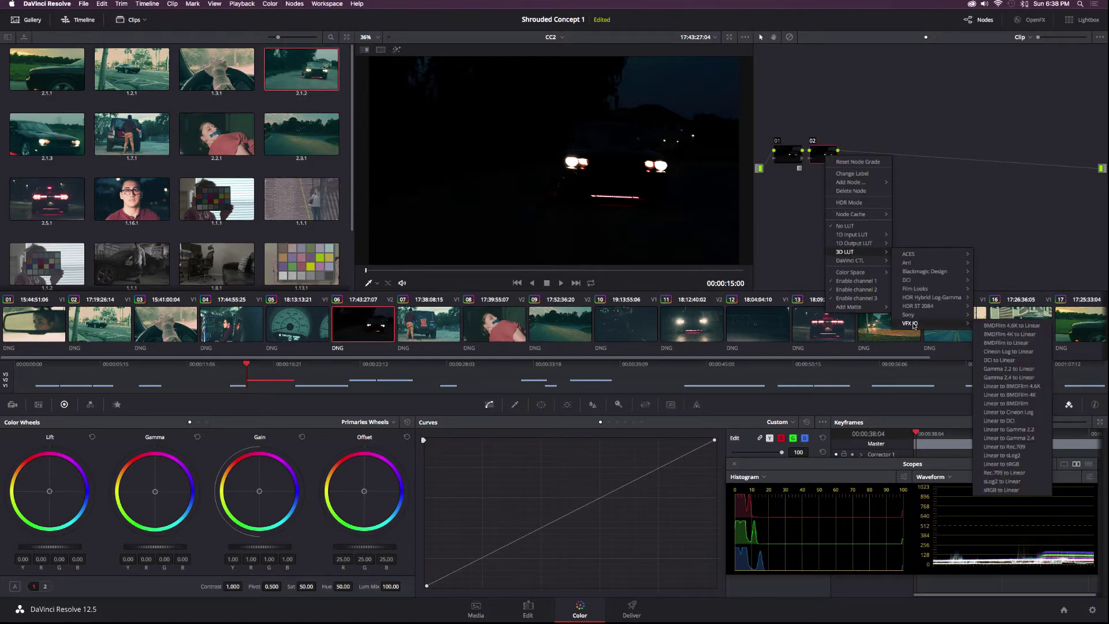
mouse_move(919, 324)
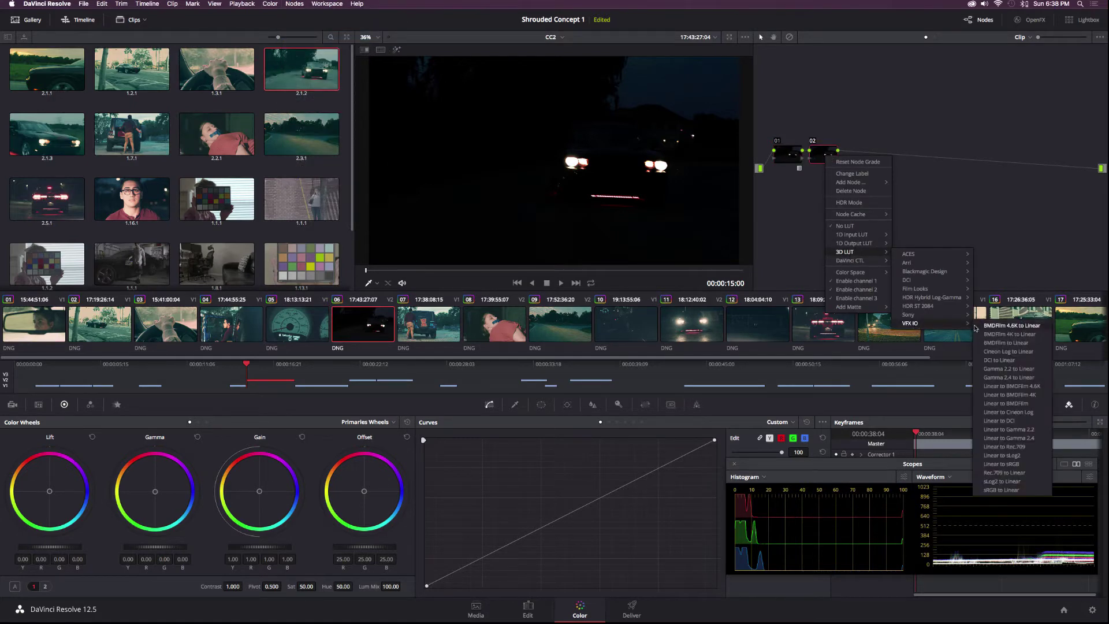
left_click(1009, 421)
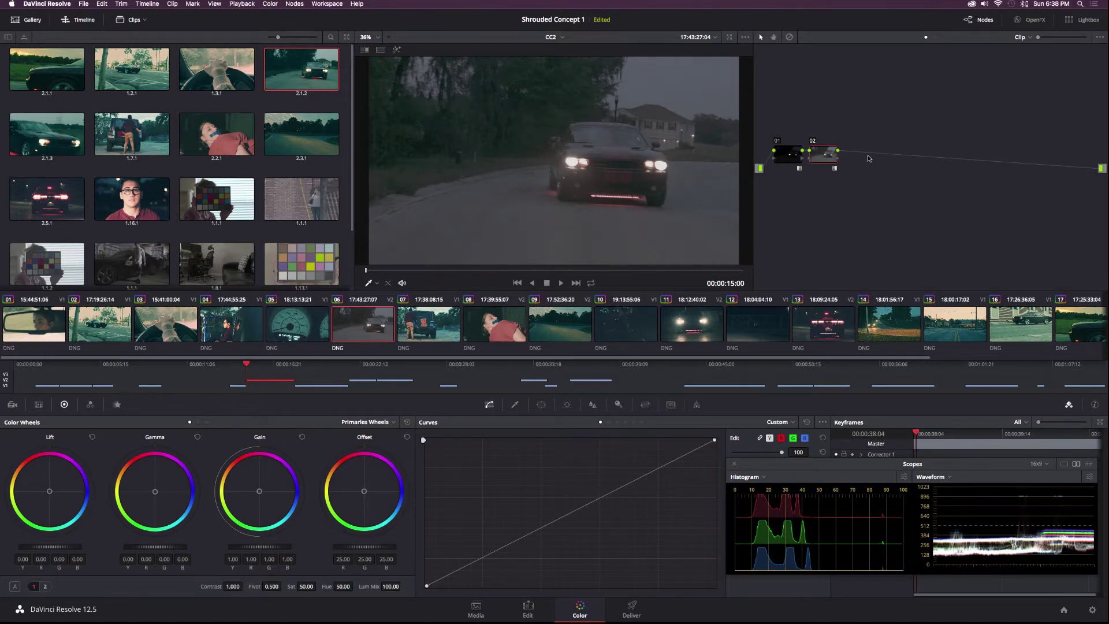
- Add node 03, slightly darken the shadows, brighten the mids and raise contrast to 1.364
key("alt+s")
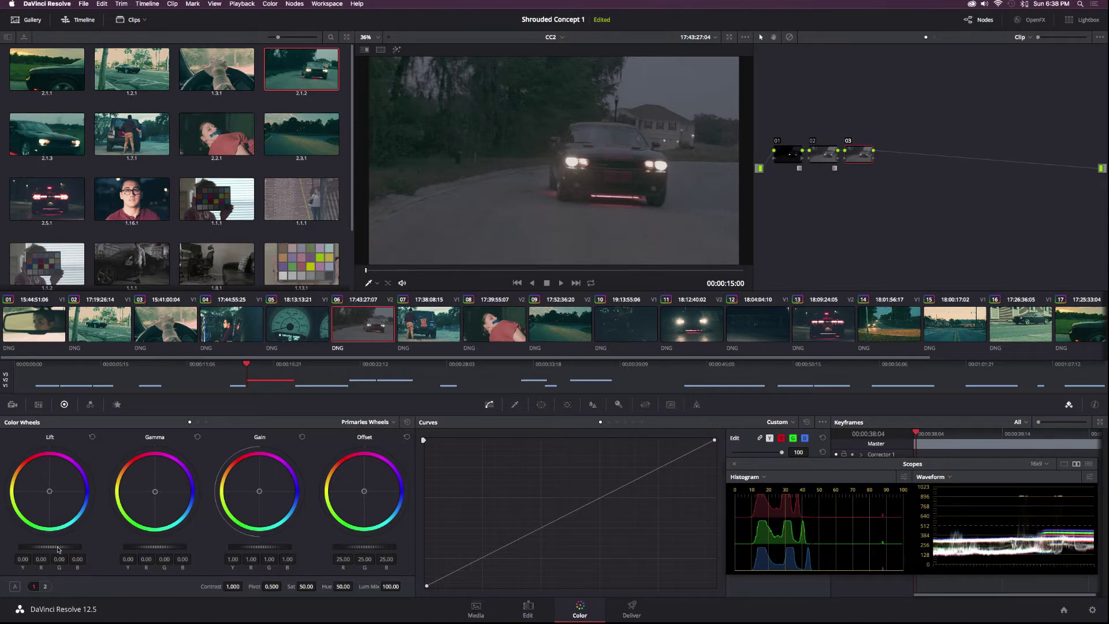
left_click_drag(51, 546, 45, 546)
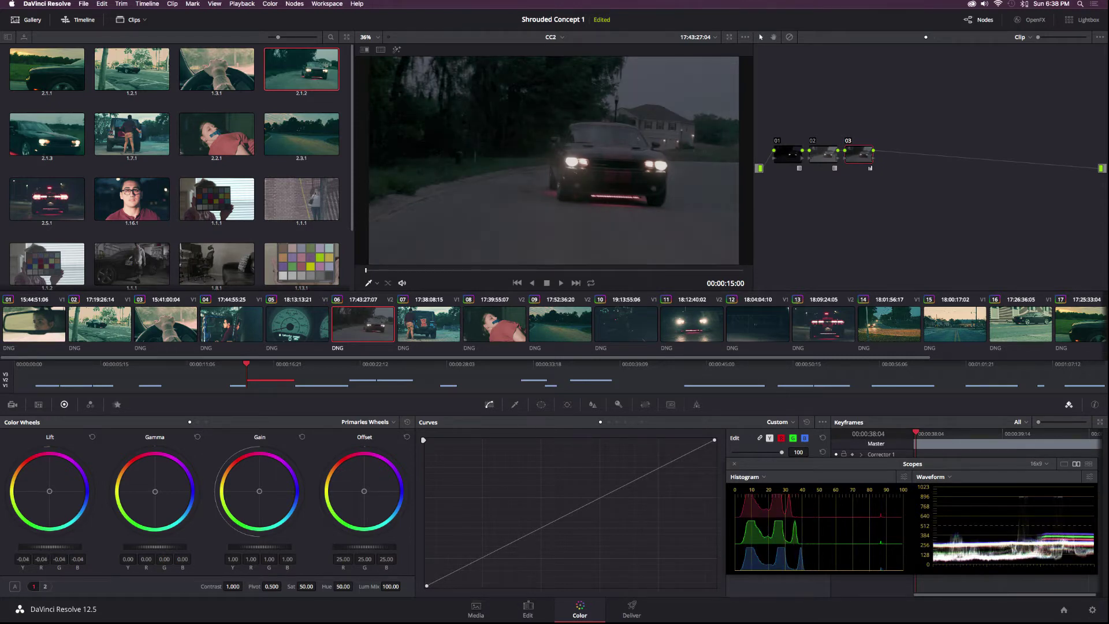
left_click_drag(45, 547, 51, 546)
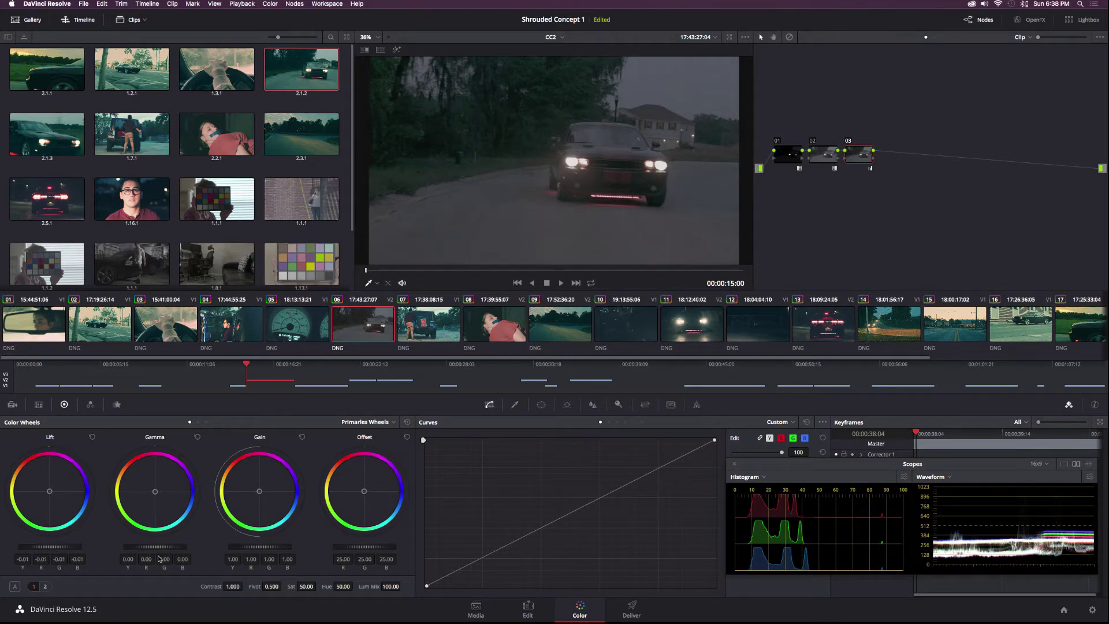
left_click_drag(167, 547, 251, 548)
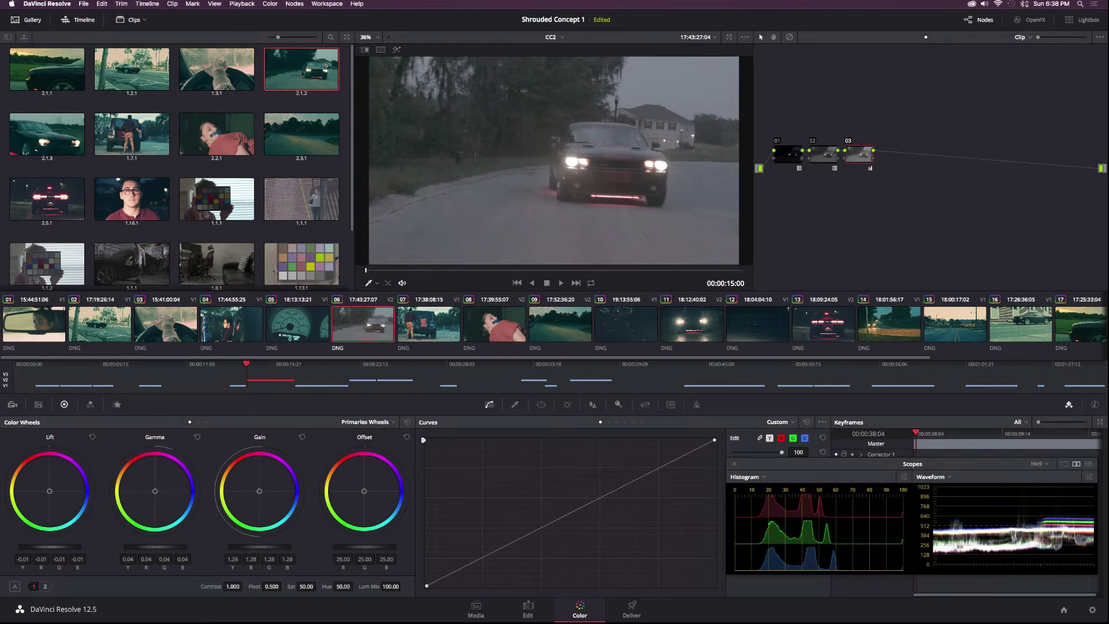
left_click_drag(245, 585, 229, 582)
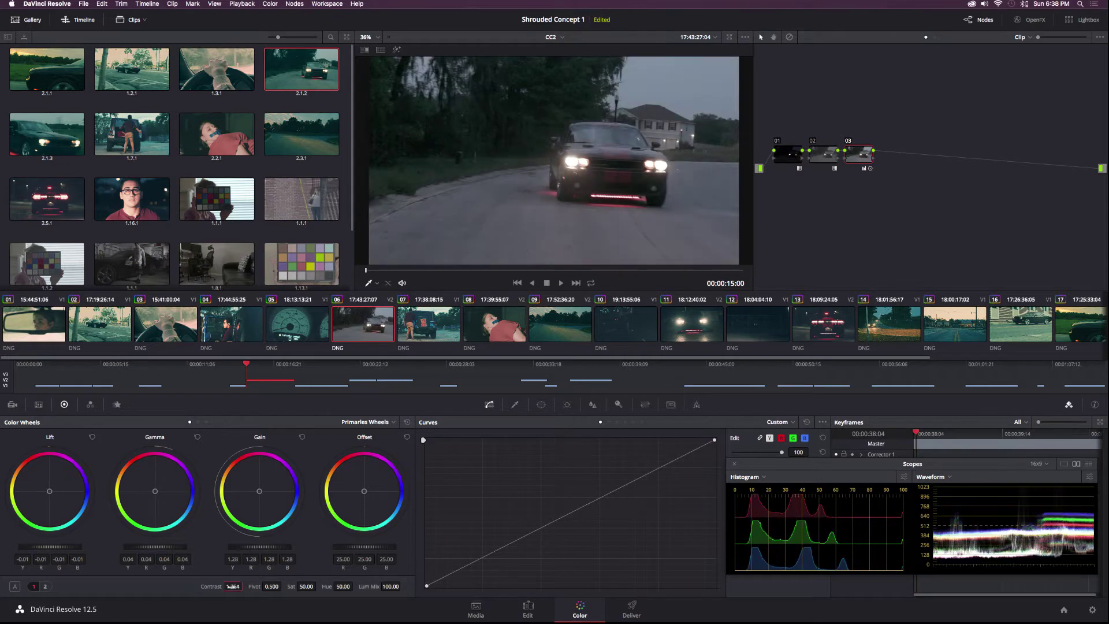
- Toggle node 03 off and on to compare, then nudge it left in the graph
left_click(849, 142)
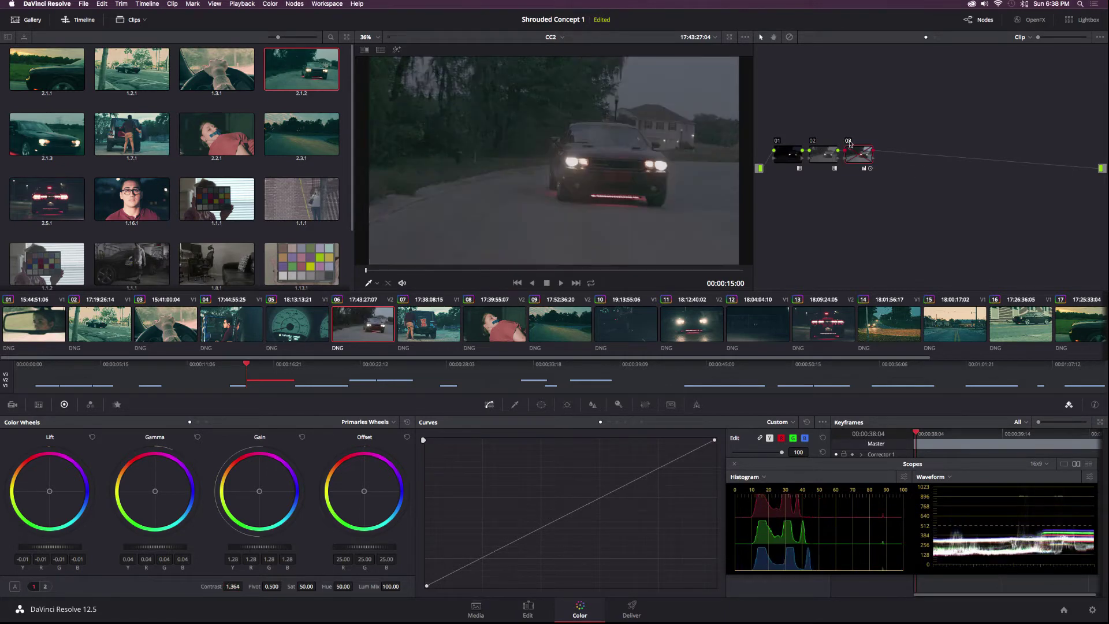
left_click(849, 142)
left_click(849, 141)
left_click(849, 142)
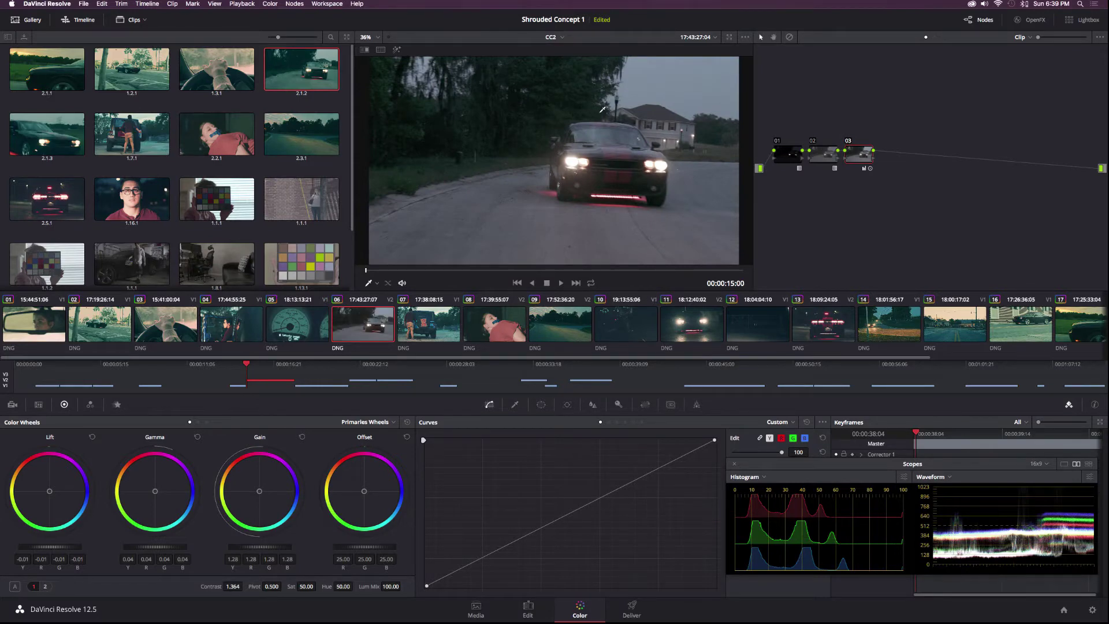
left_click_drag(859, 154, 858, 154)
- Add node 04, cool the shadows, tint mids slightly green and warm the highlights
key("alt+s")
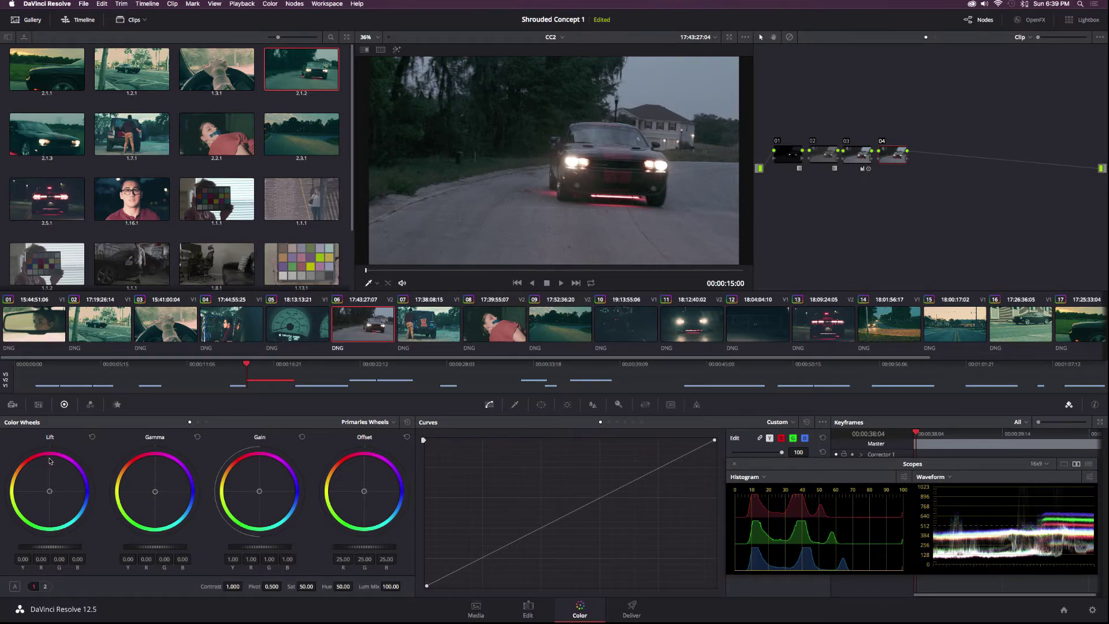
left_click_drag(51, 492, 52, 495)
left_click_drag(157, 493, 150, 495)
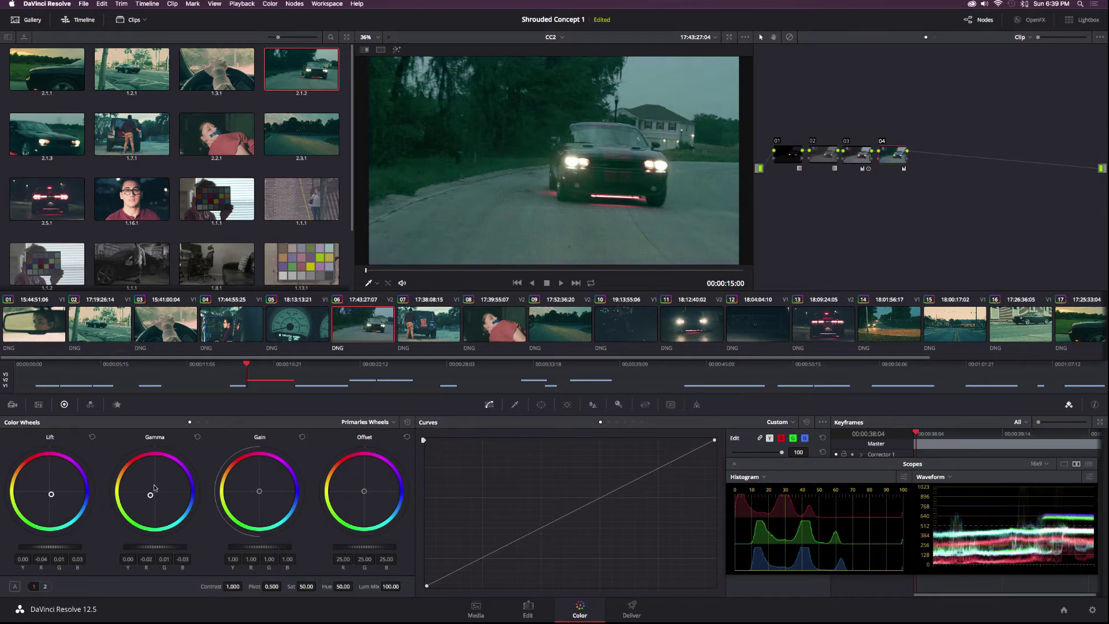
left_click_drag(262, 492, 254, 487)
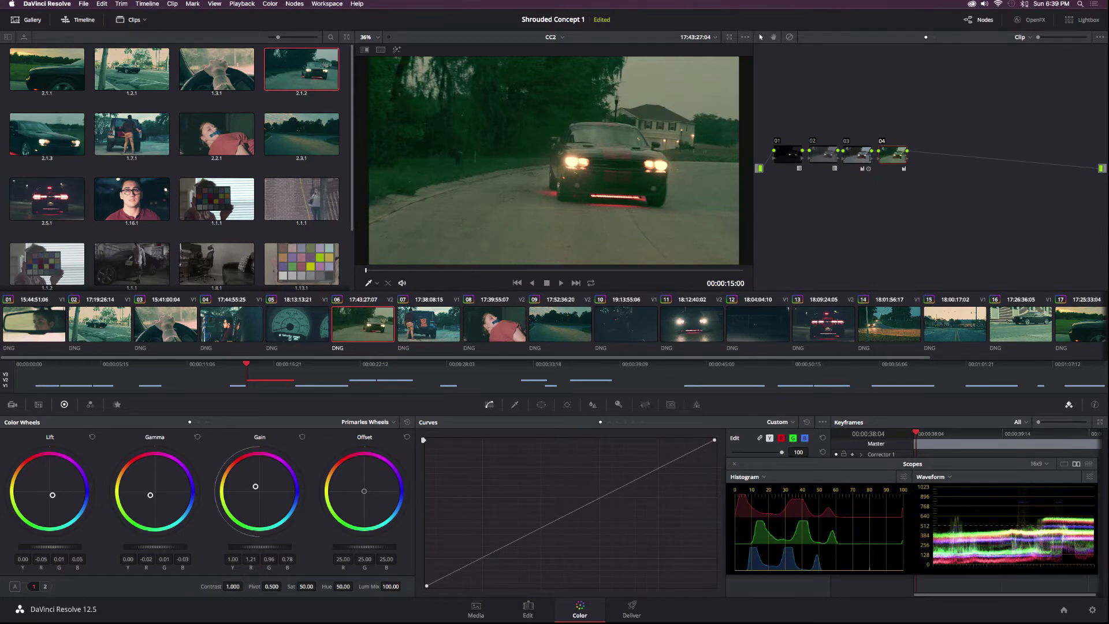
- Refine node 04's balance to lift B 0.07 and gain R 1.26, B 0.76, comparing before/after
left_click_drag(52, 495, 53, 496)
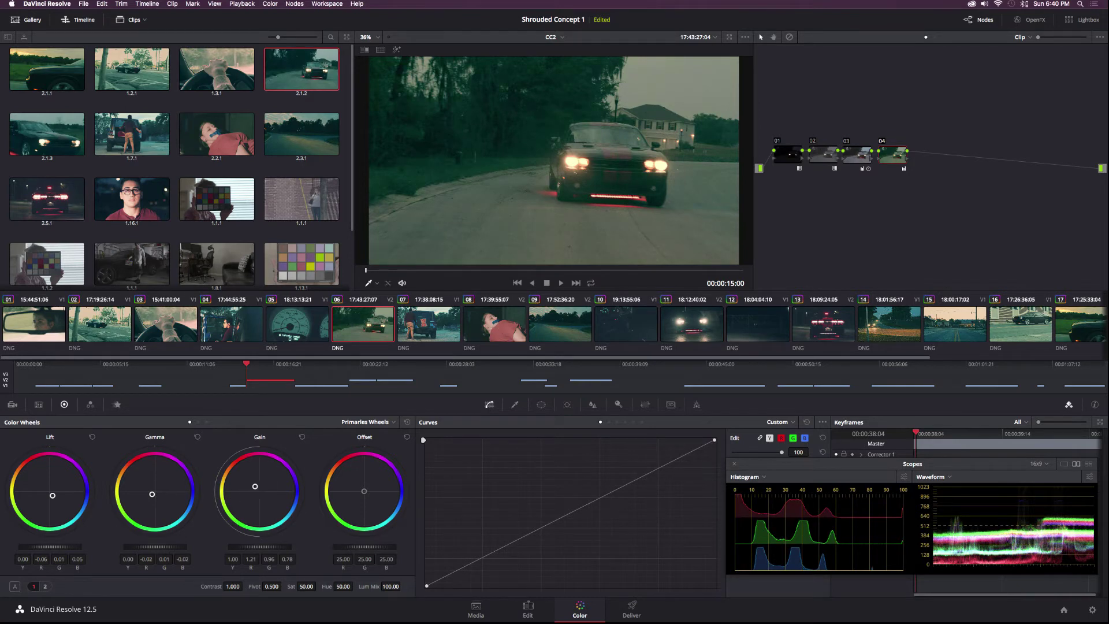
left_click_drag(254, 487, 255, 484)
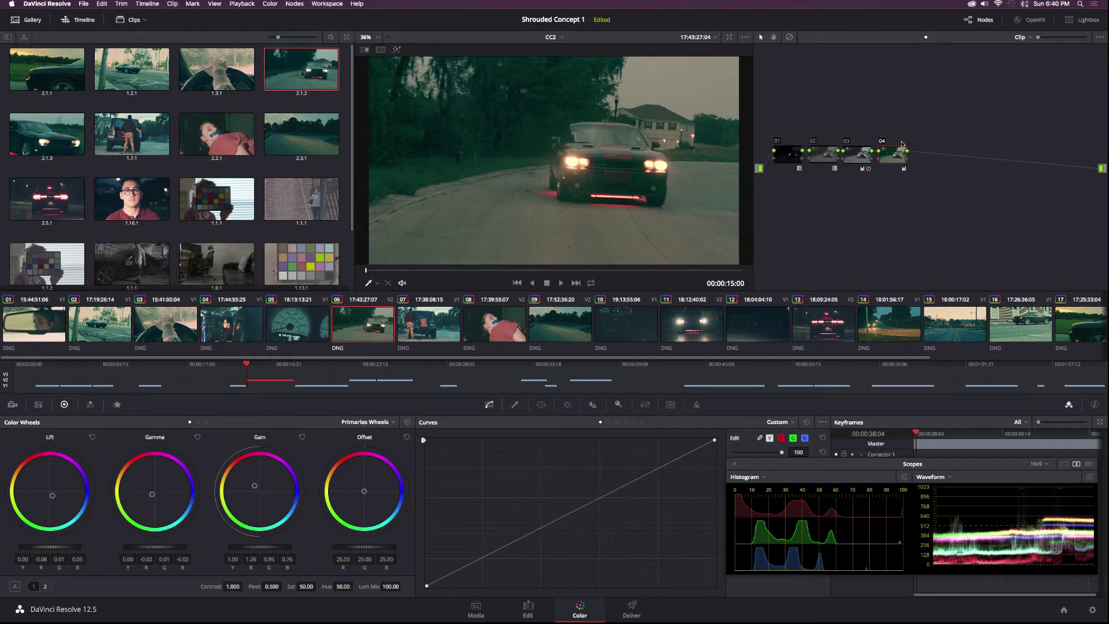
left_click(883, 143)
left_click(883, 143)
left_click_drag(53, 496, 53, 495)
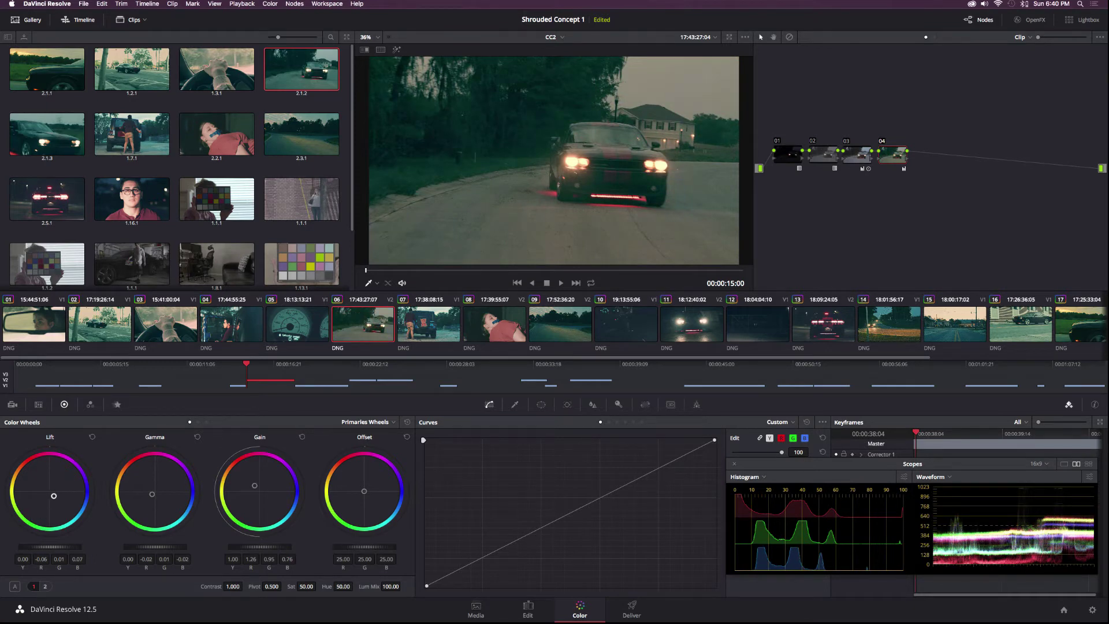
left_click(882, 141)
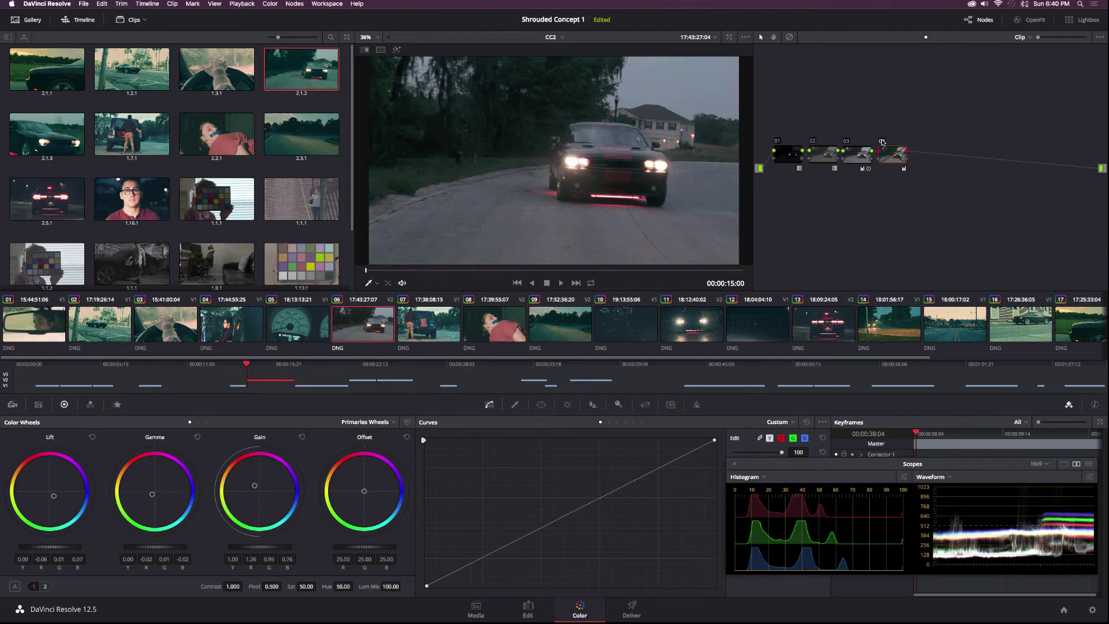
left_click(882, 141)
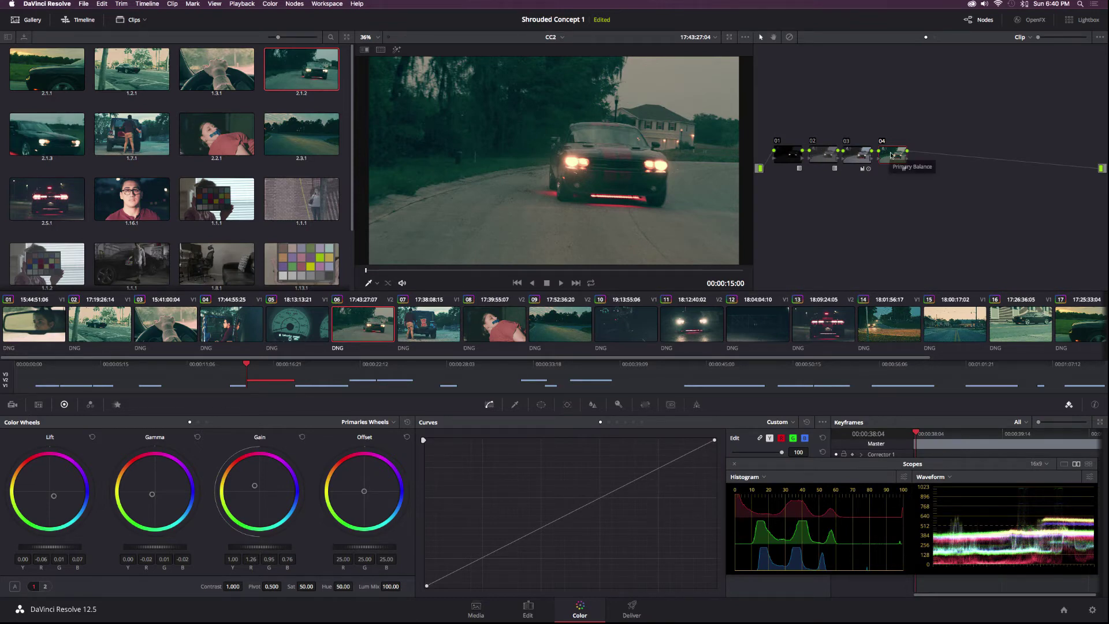
- Add a serial node, then layer node 07 with a Layer Mixer and raise its contrast
key("alt+s")
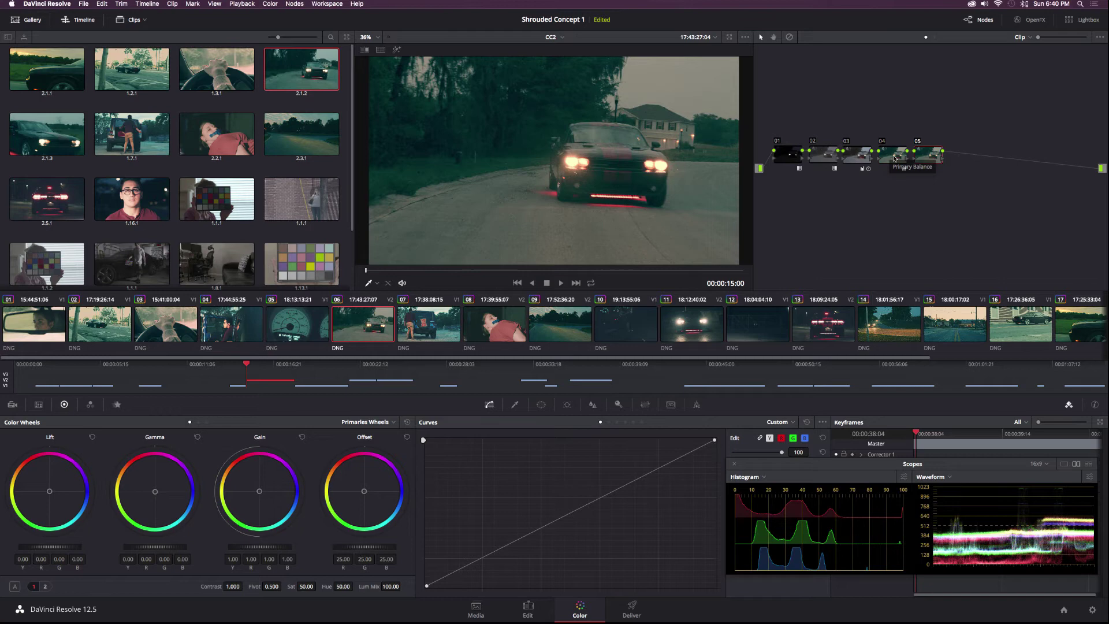
left_click(294, 4)
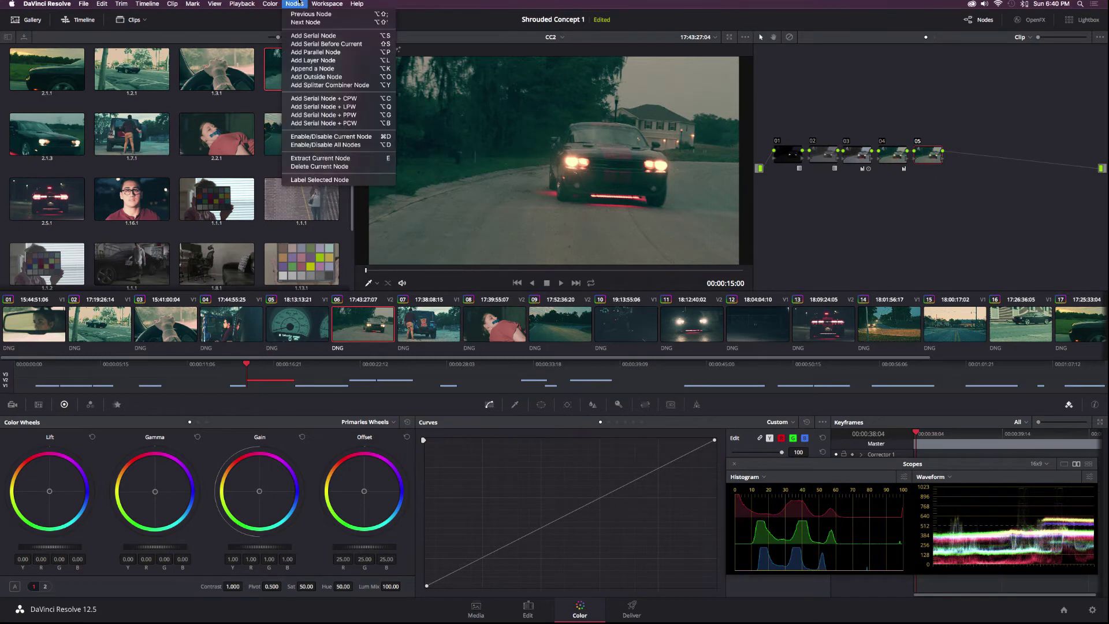
left_click(323, 60)
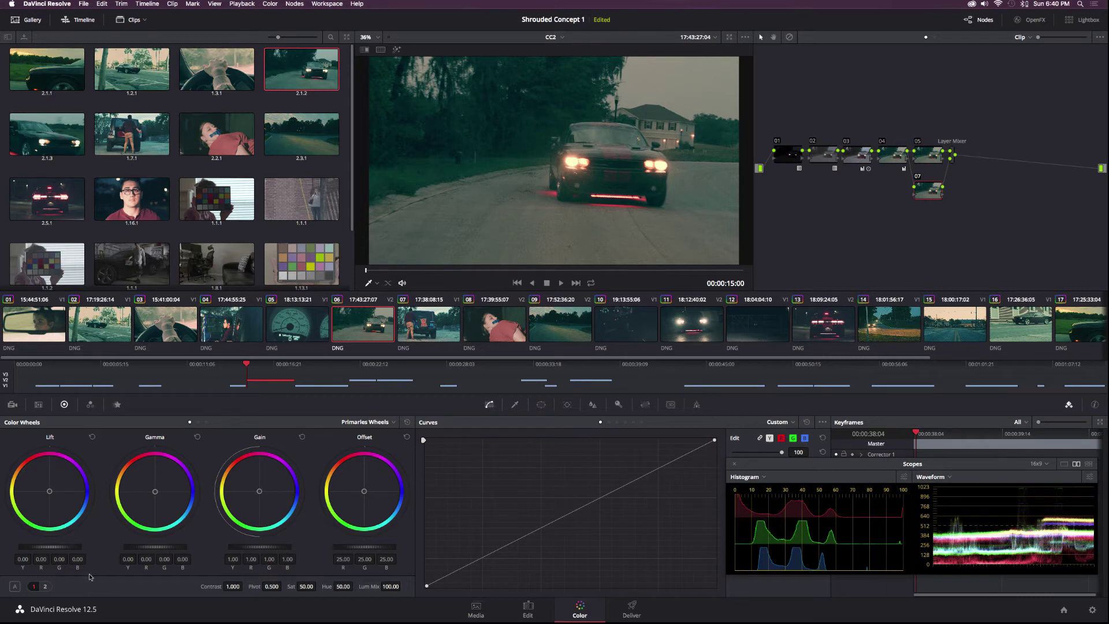
left_click_drag(233, 586, 318, 587)
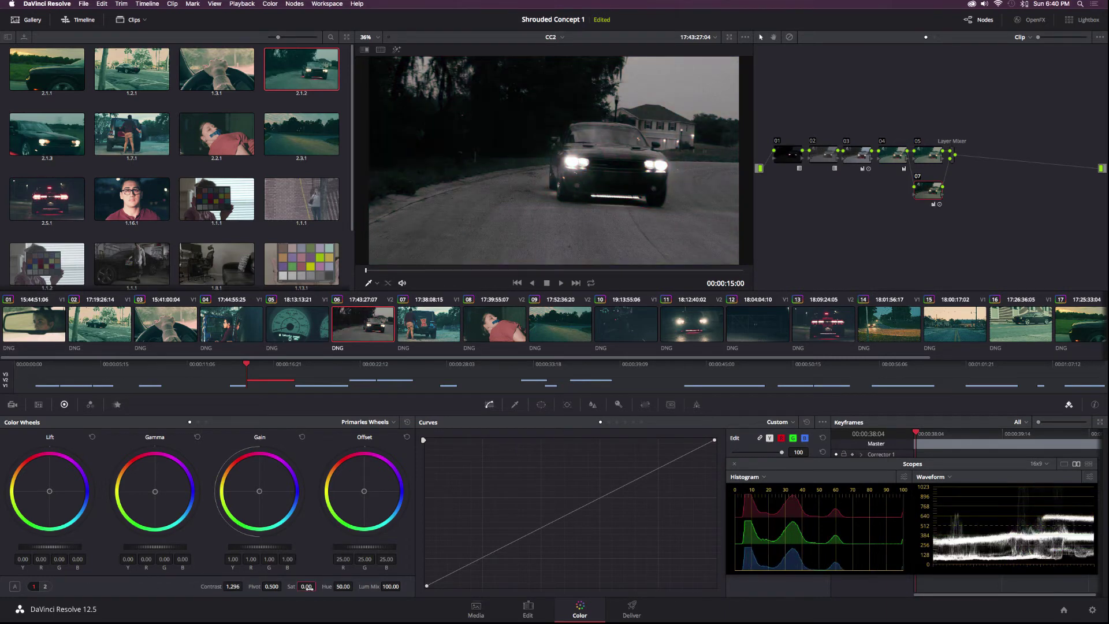
- Add node 08 with bluish shadows and red-warmed highlights (gain R 1.22), then nudge the mixer right
key("alt+s")
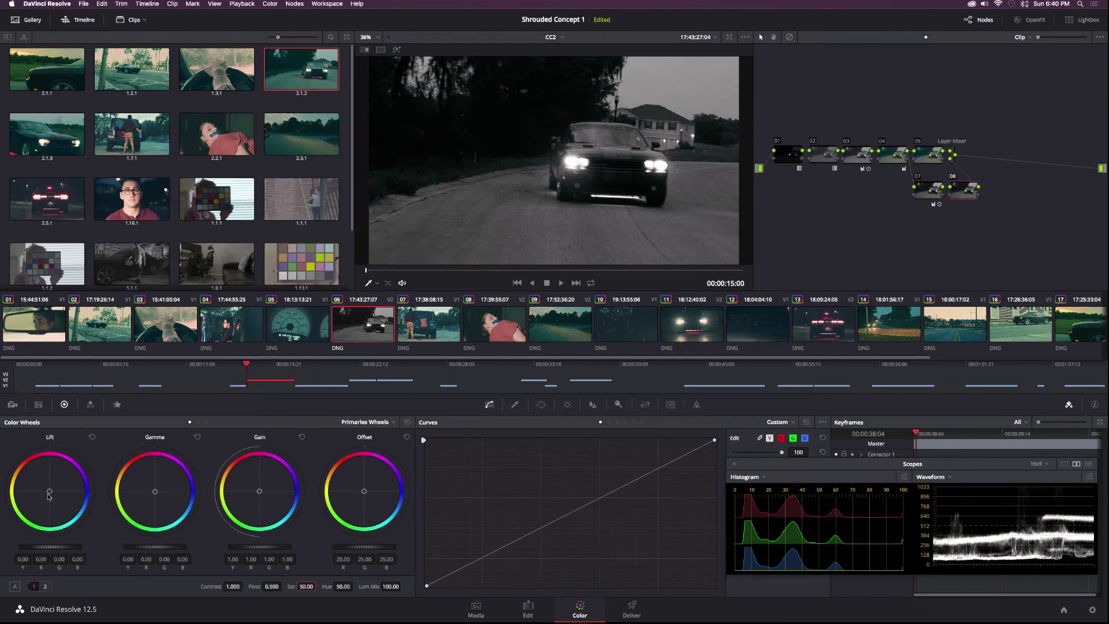
left_click_drag(50, 491, 55, 495)
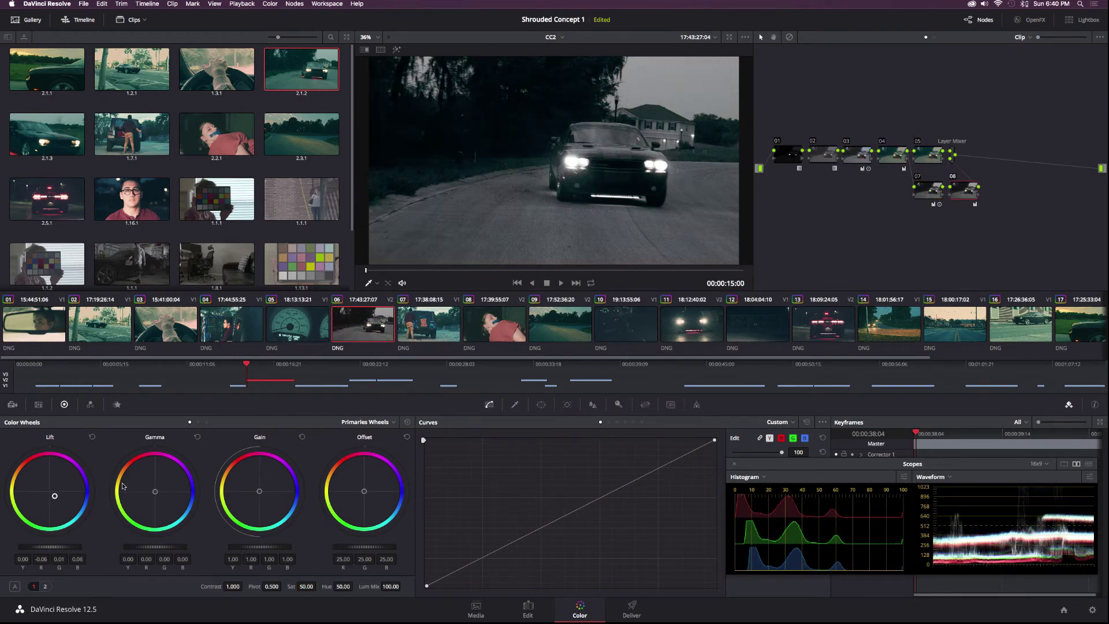
left_click_drag(155, 492, 148, 497)
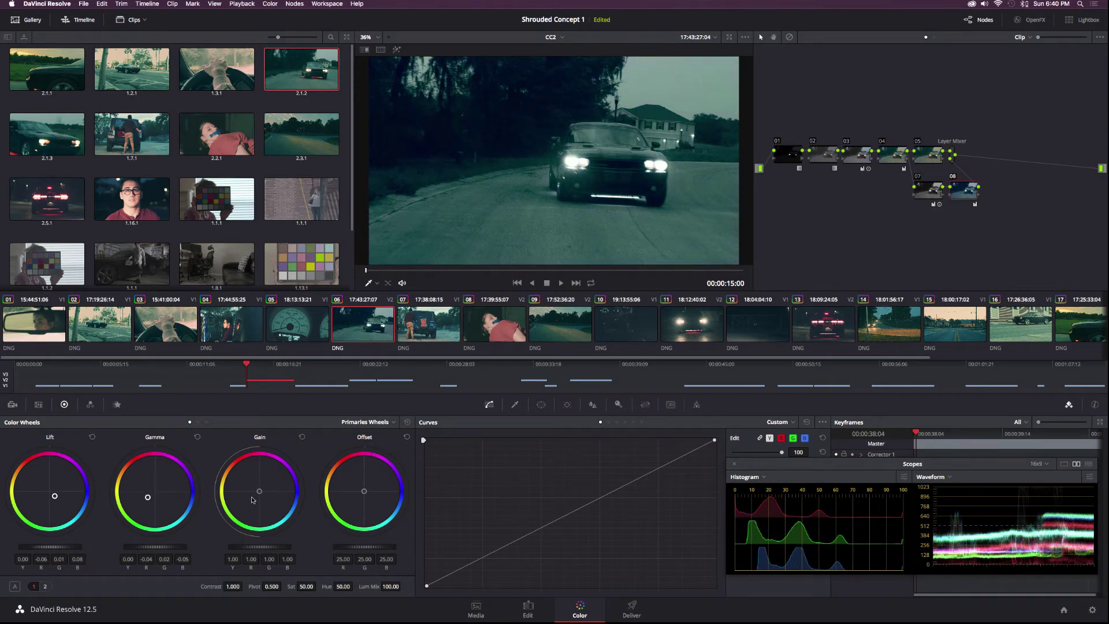
left_click_drag(259, 491, 255, 486)
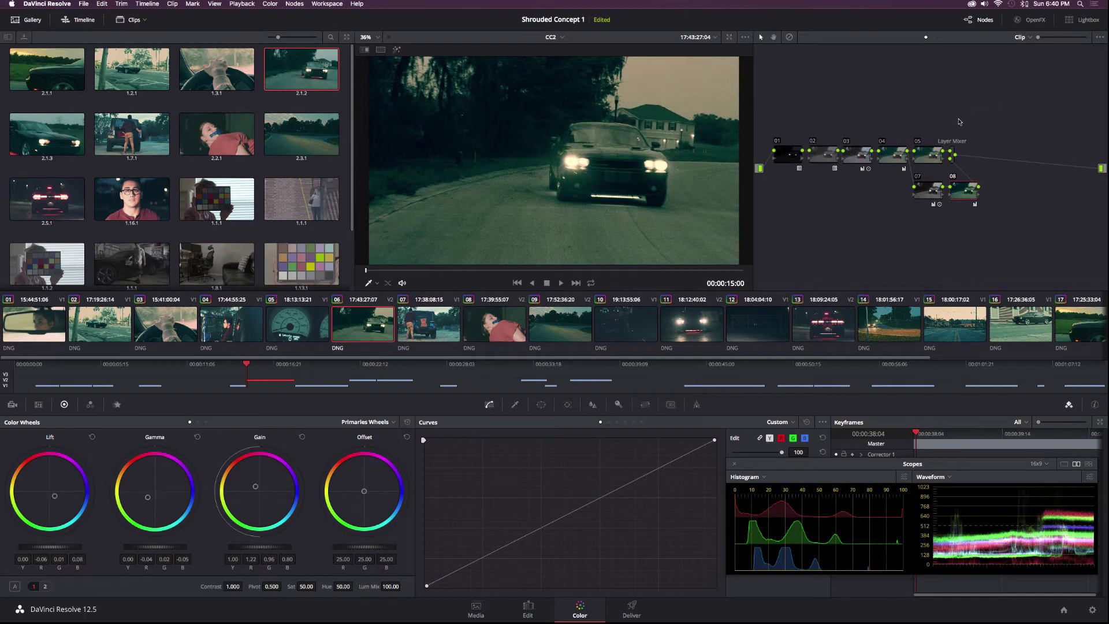
left_click_drag(952, 152, 973, 152)
- Set the Layer Mixer's composite mode to Softlight
right_click(974, 152)
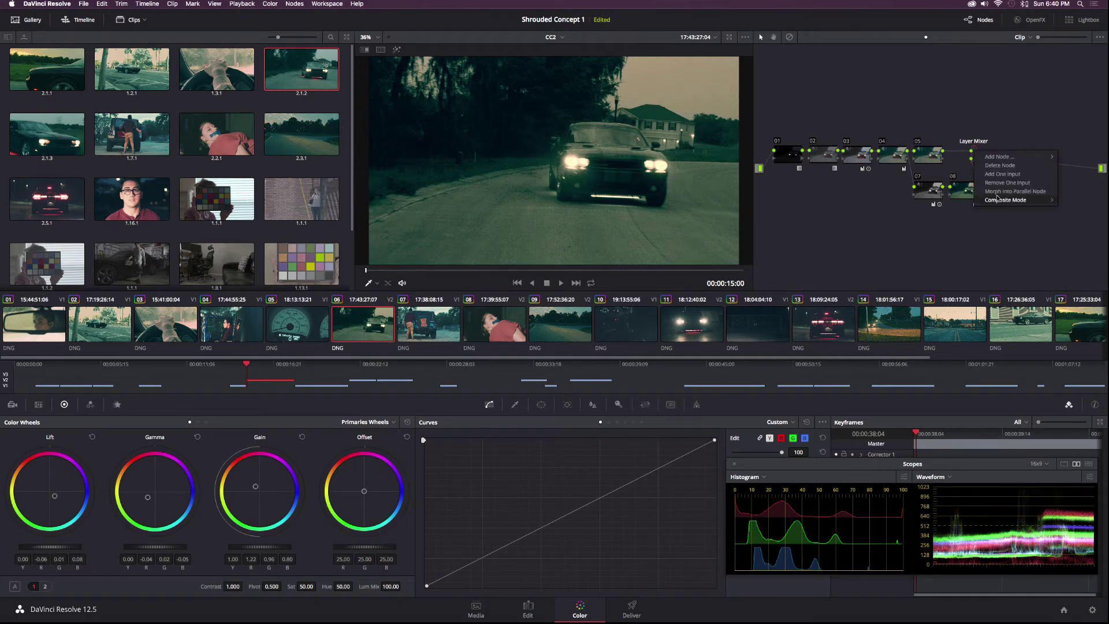
mouse_move(1006, 200)
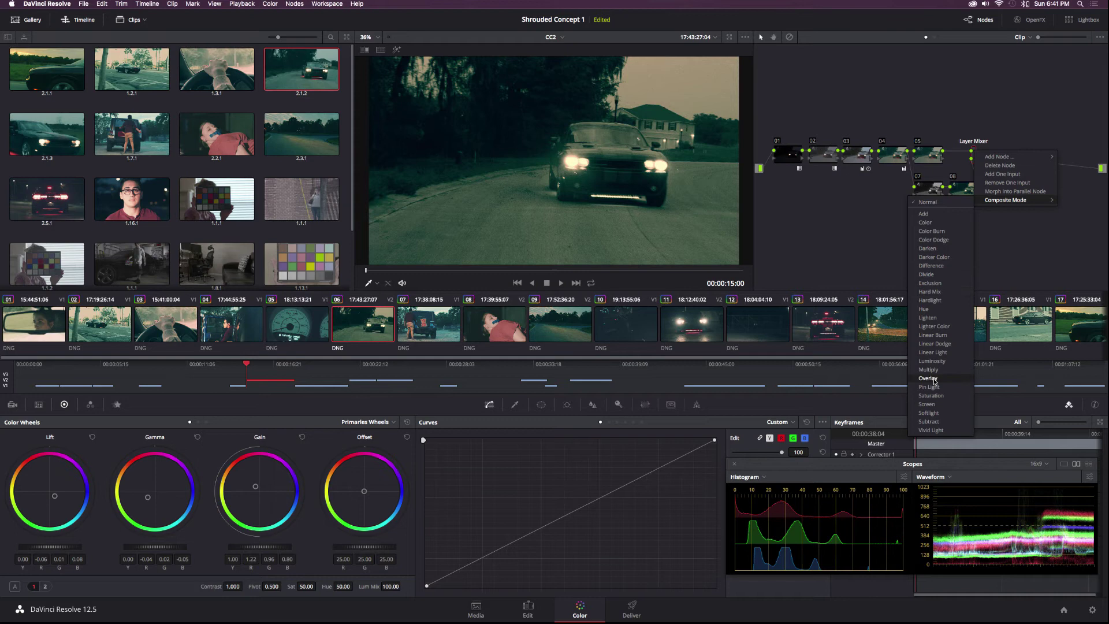
left_click(935, 413)
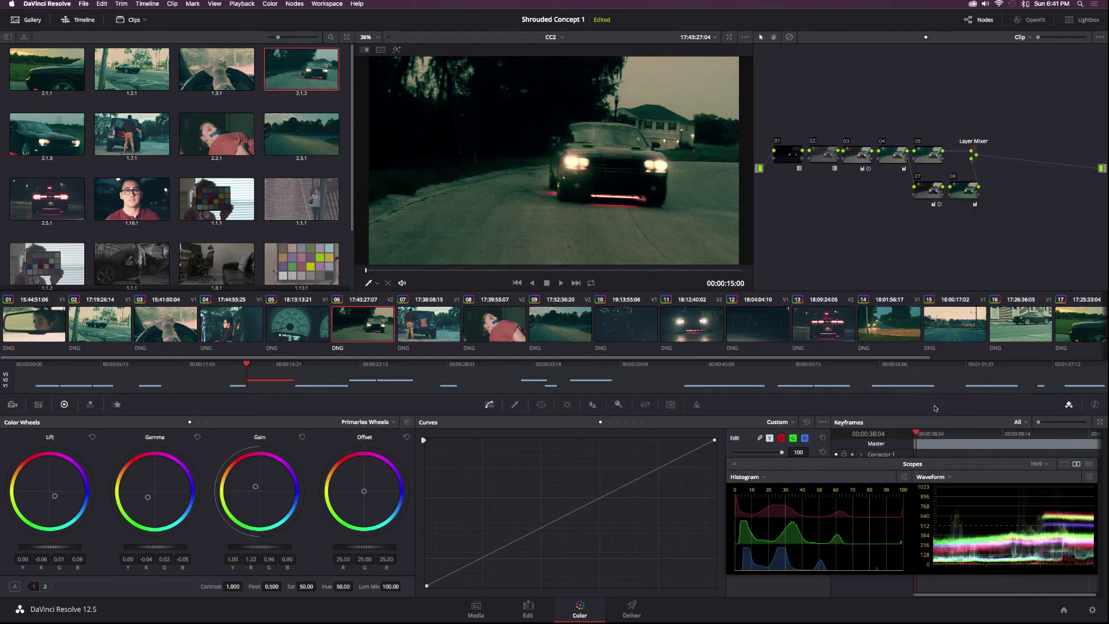
- Add serial node 09 after the mixer and layer node 11, placing node 11 below node 07
left_click_drag(976, 151, 996, 155)
key("alt+s")
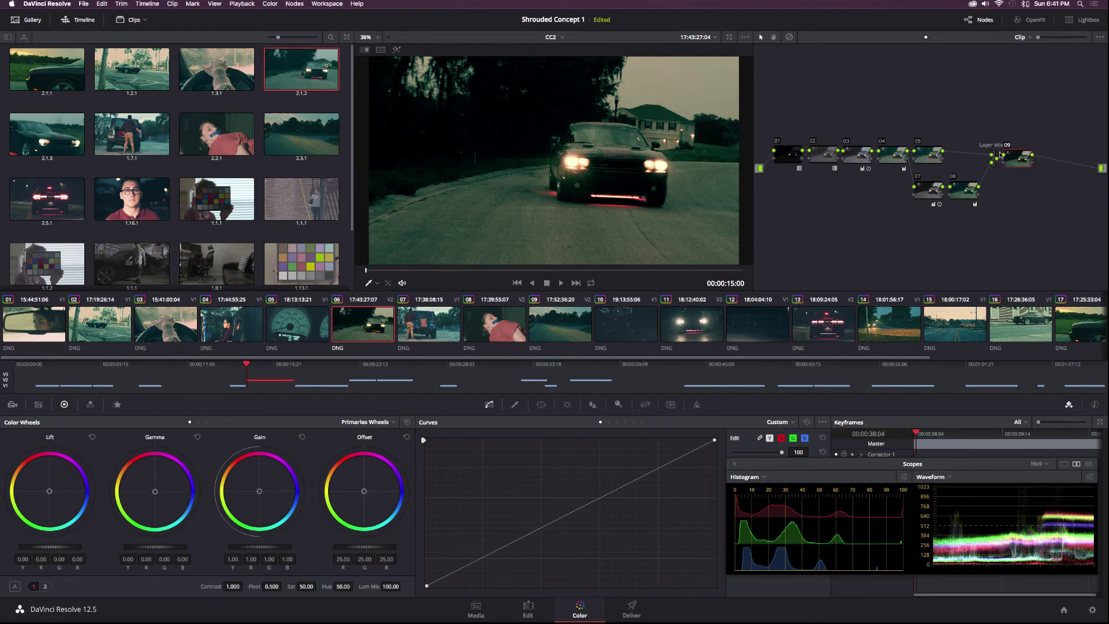
key("alt+l")
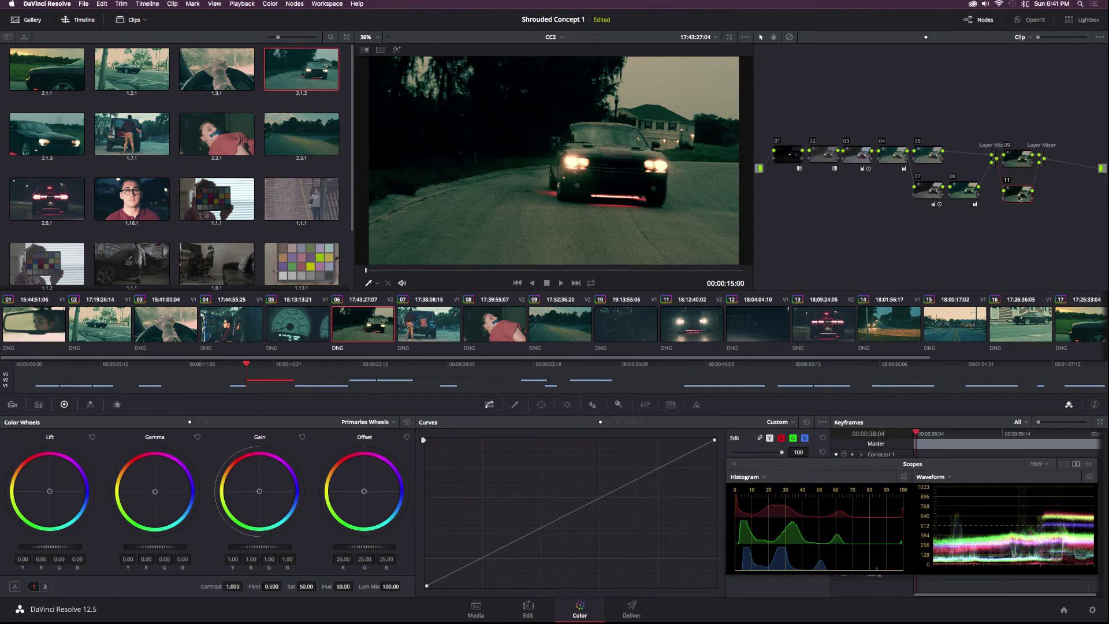
left_click_drag(1020, 197, 1013, 214)
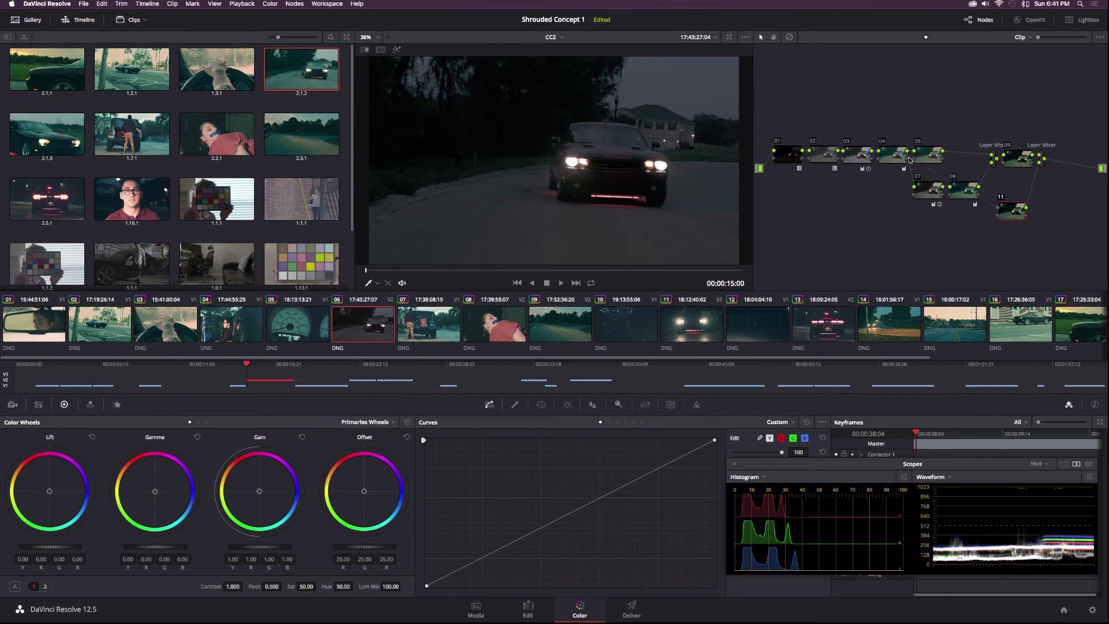
left_click_drag(1012, 212, 959, 230)
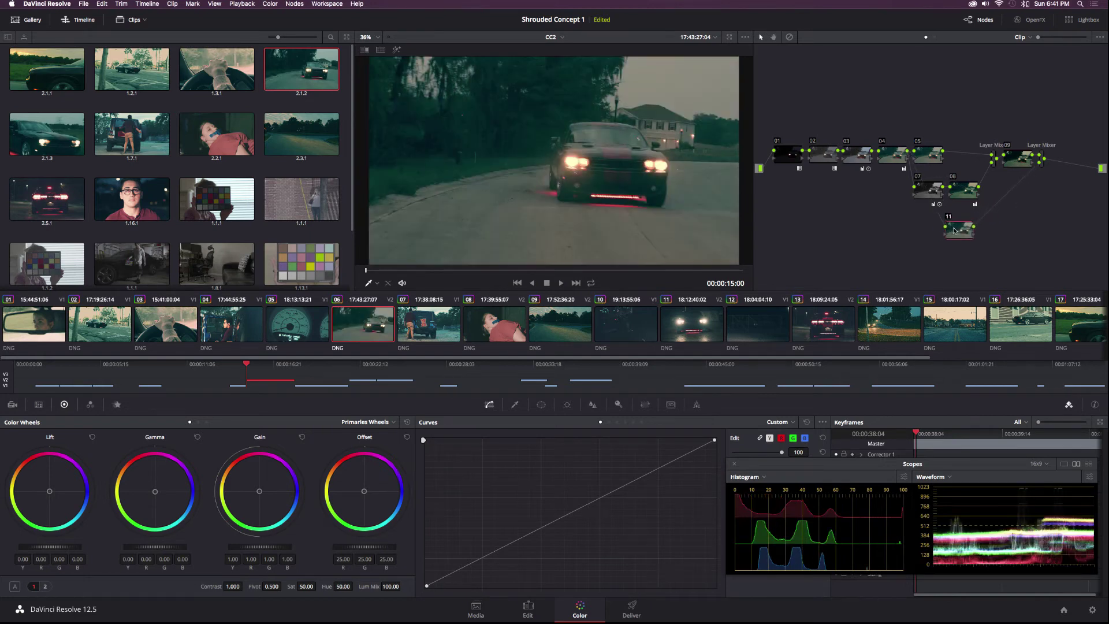
- Lower node 11's key output gain to 0.646, then add serial node 12 after the second Layer Mixer
left_click(617, 405)
left_click_drag(898, 464, 888, 300)
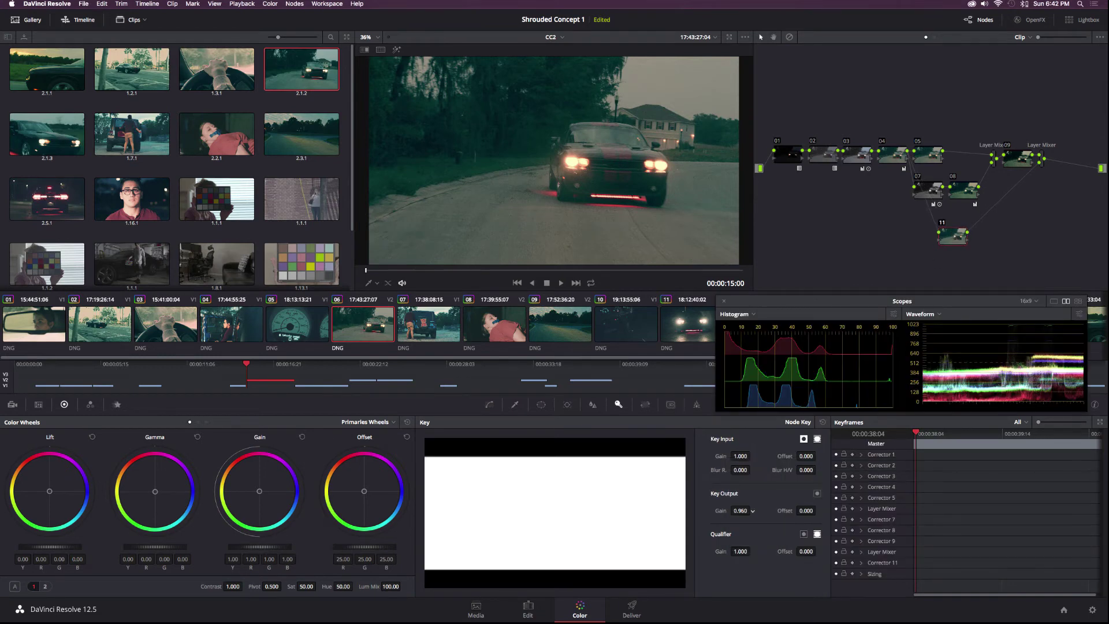
left_click_drag(740, 511, 706, 511)
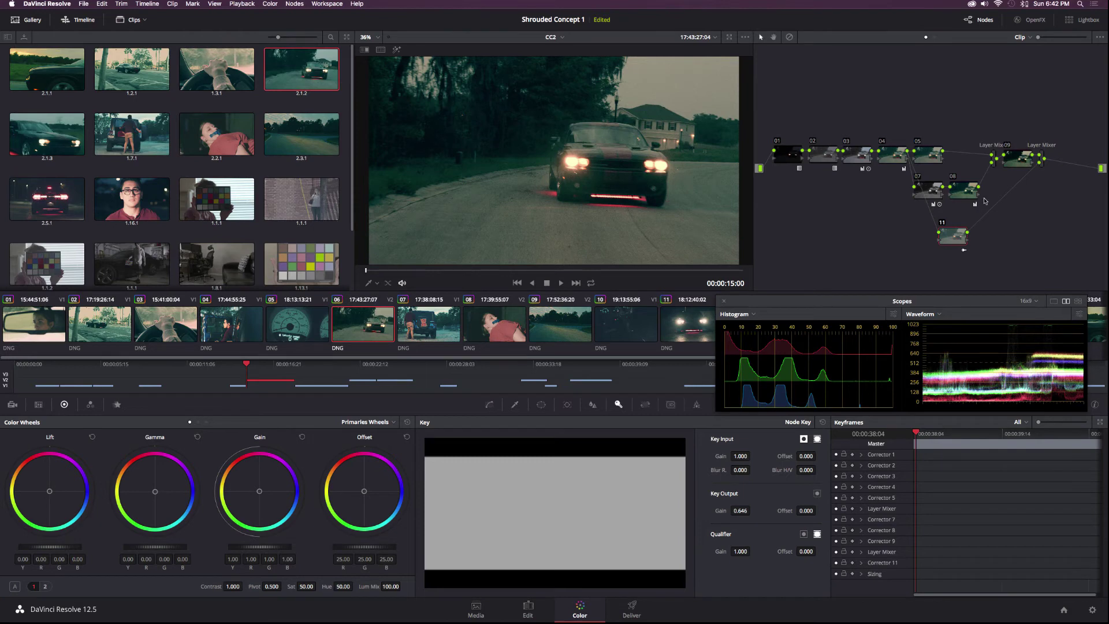
left_click(1042, 161)
key("alt+s")
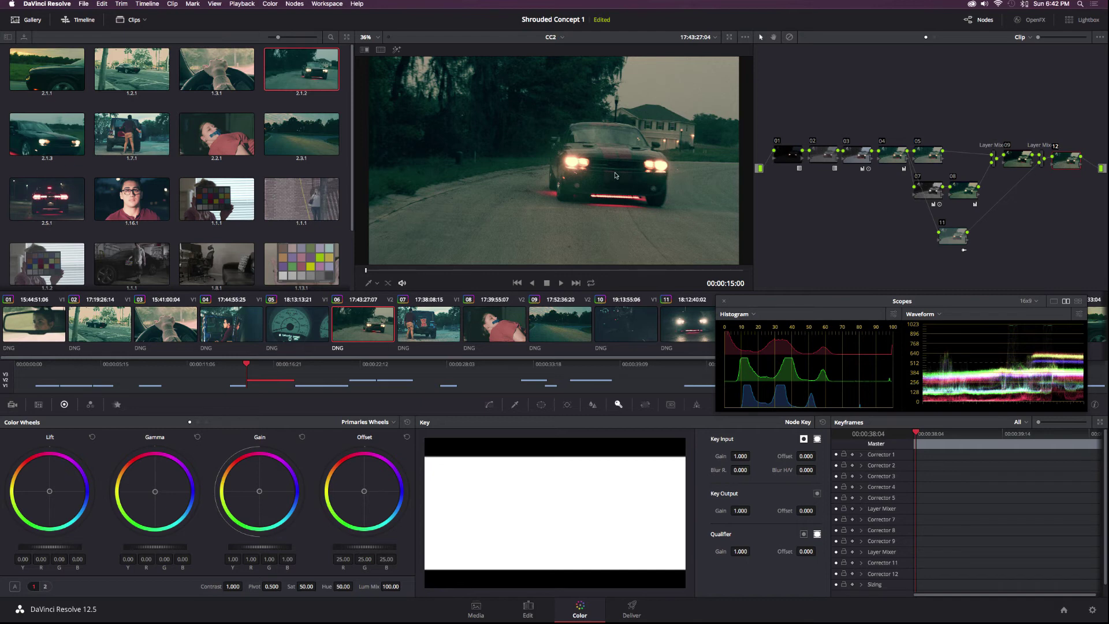
- On node 12's Hue vs Sat curve, raise red and magenta points (1.17 at hue 194.11)
left_click(488, 406)
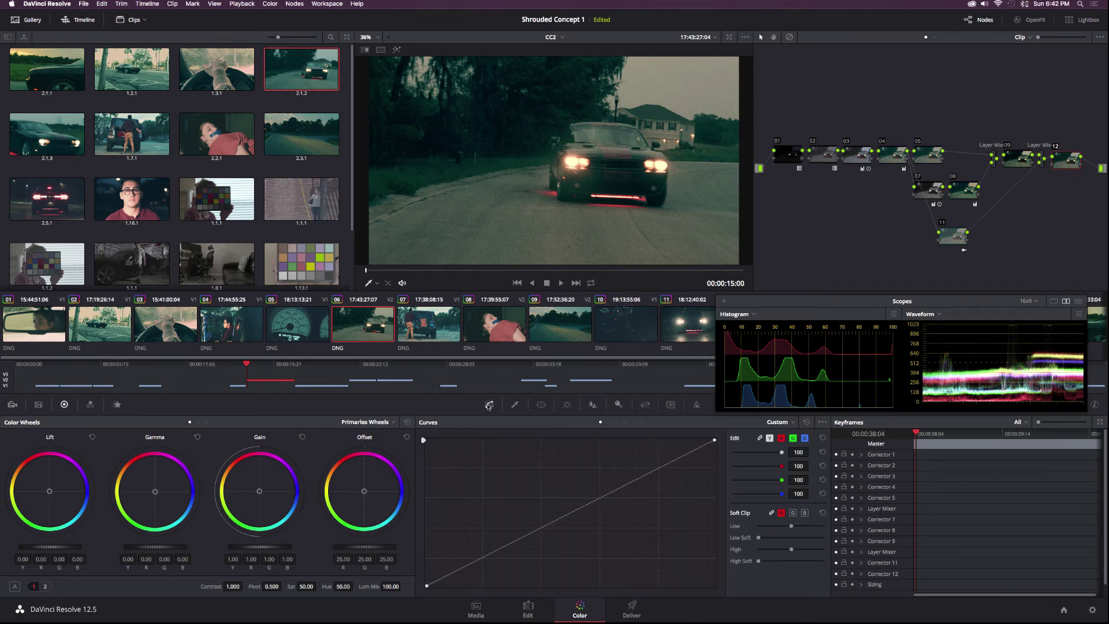
left_click(617, 423)
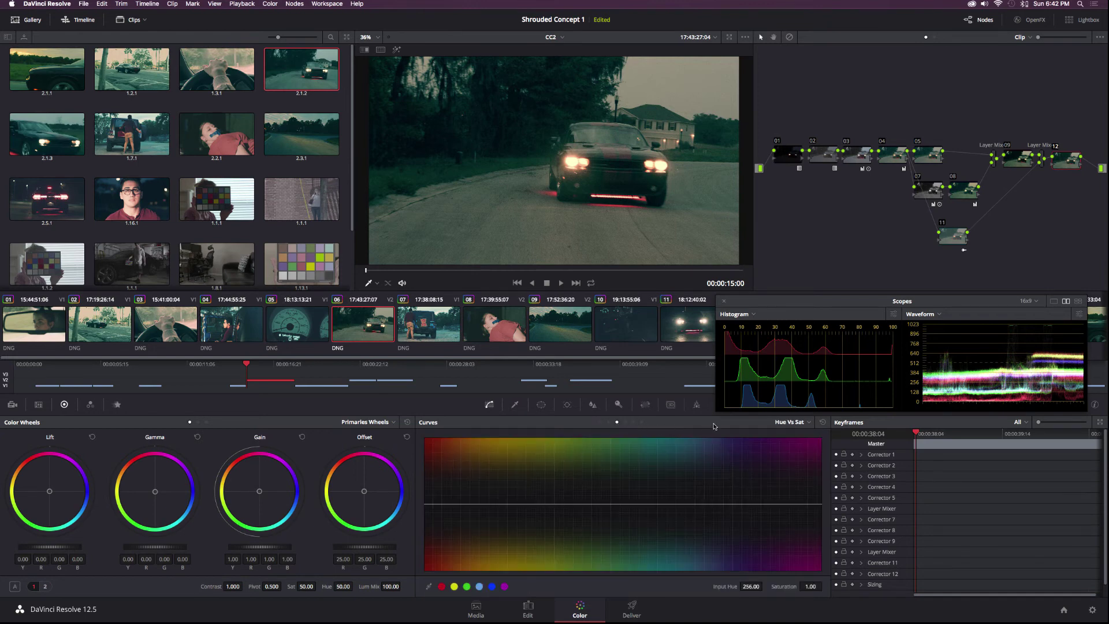
left_click(467, 587)
left_click(504, 587)
left_click_drag(426, 505, 429, 481)
left_click_drag(491, 504, 493, 484)
left_click_drag(755, 504, 754, 495)
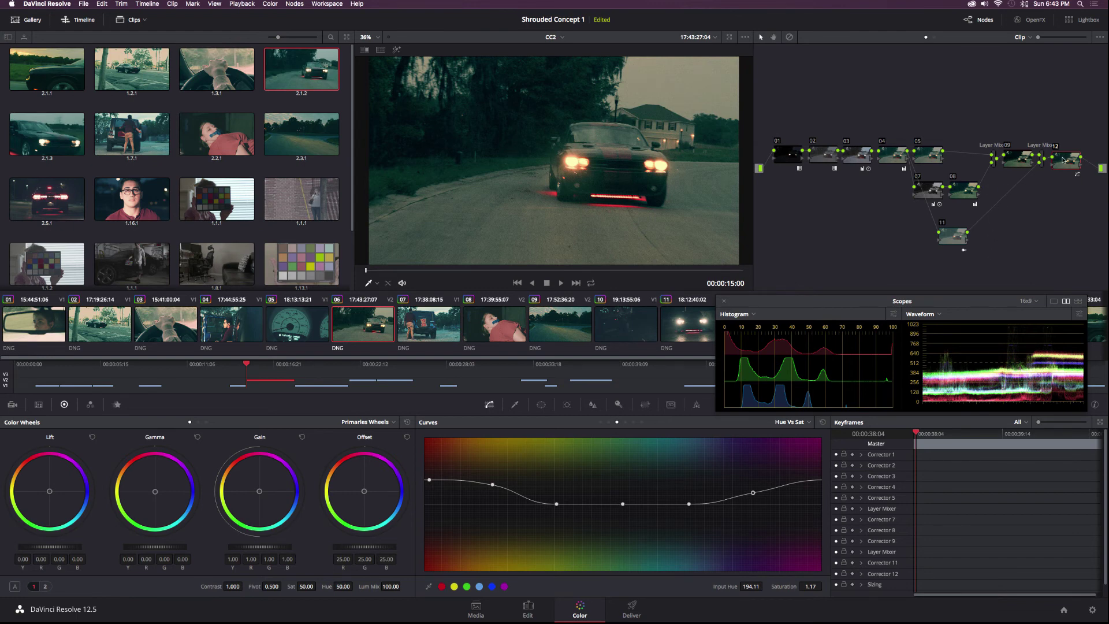
- Add node 13, raise the curve's black point, and nudge Lift toward blue (R -0.01, B 0.01)
key("alt+s")
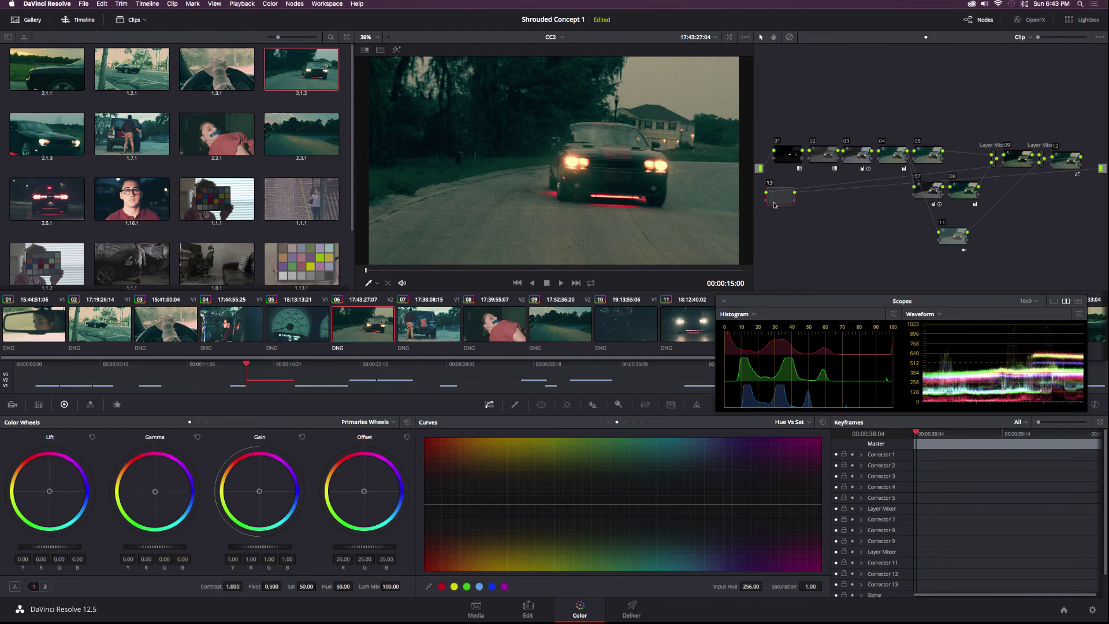
left_click(781, 199)
left_click_drag(782, 204, 782, 271)
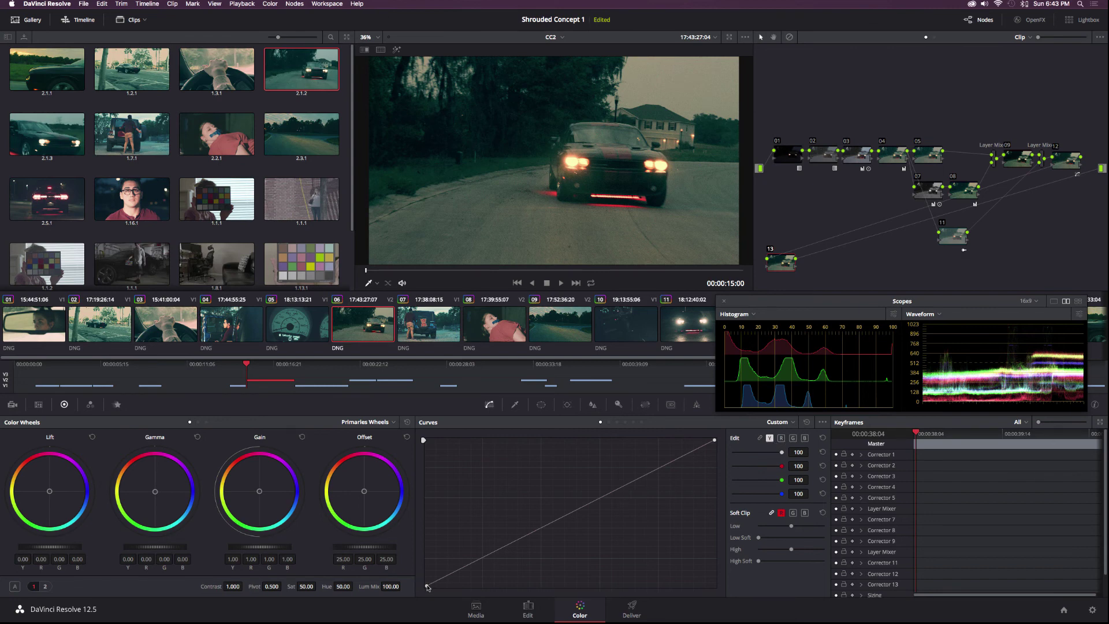
left_click_drag(427, 586, 426, 584)
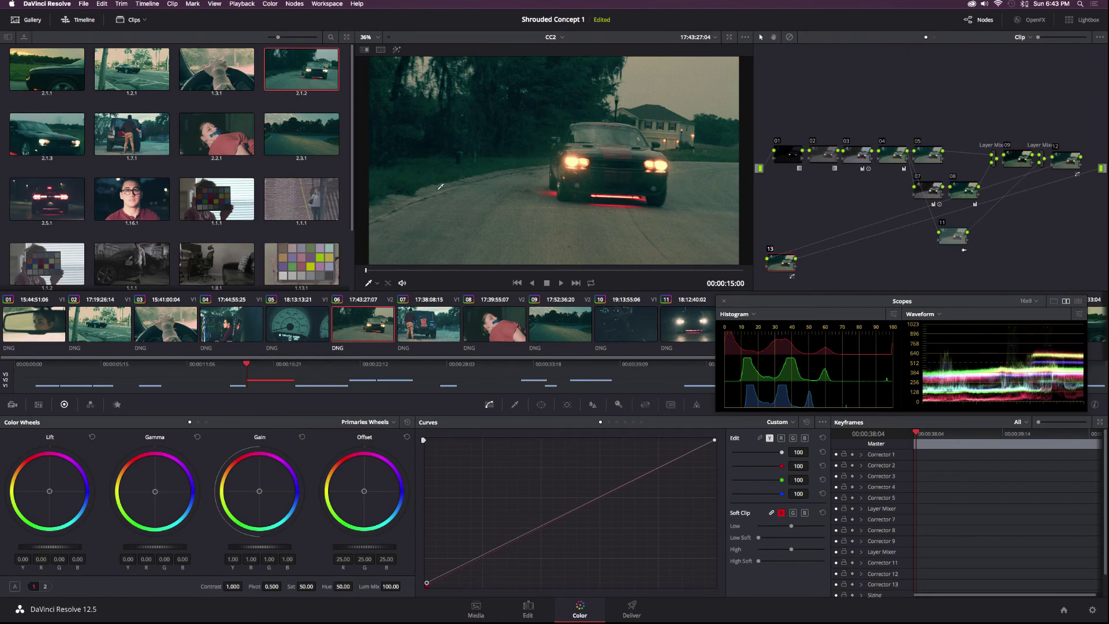
left_click_drag(429, 585, 426, 582)
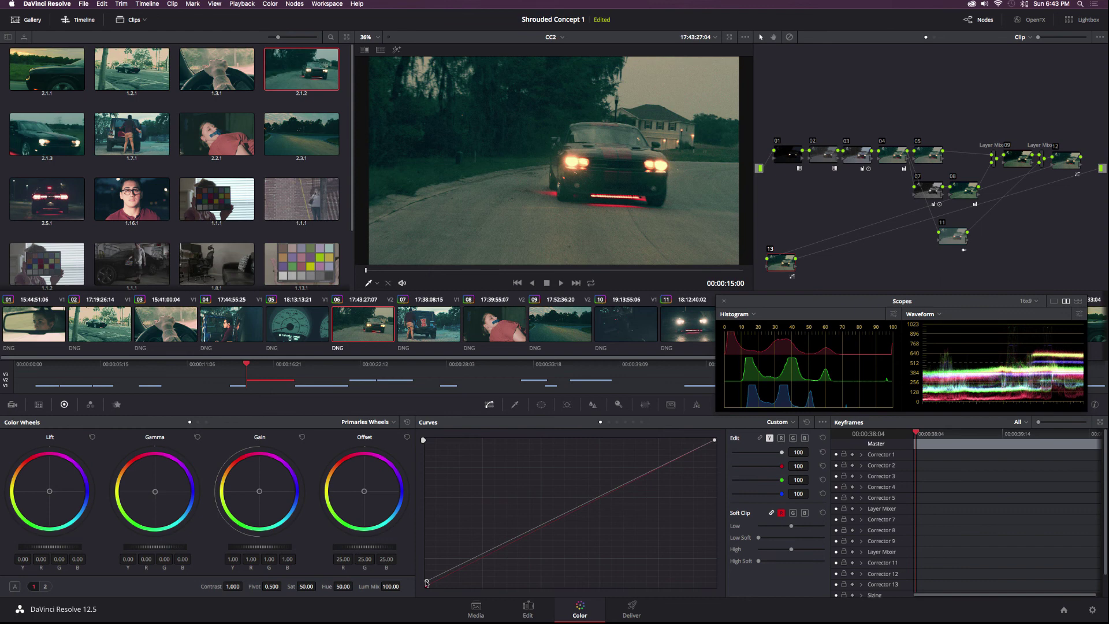
left_click(771, 250)
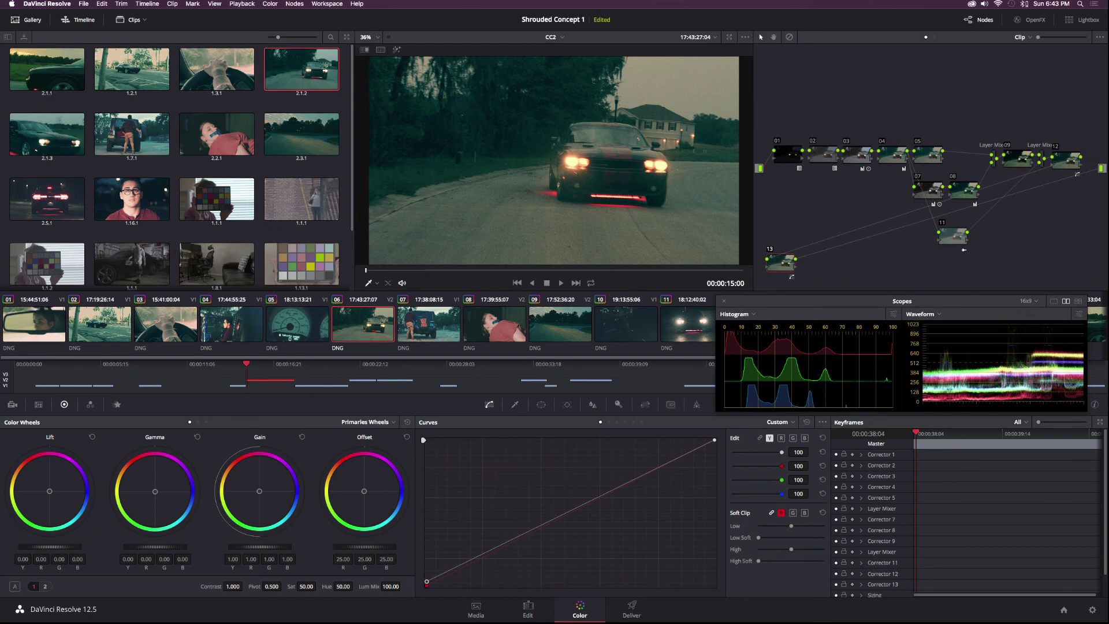
left_click_drag(50, 492, 50, 492)
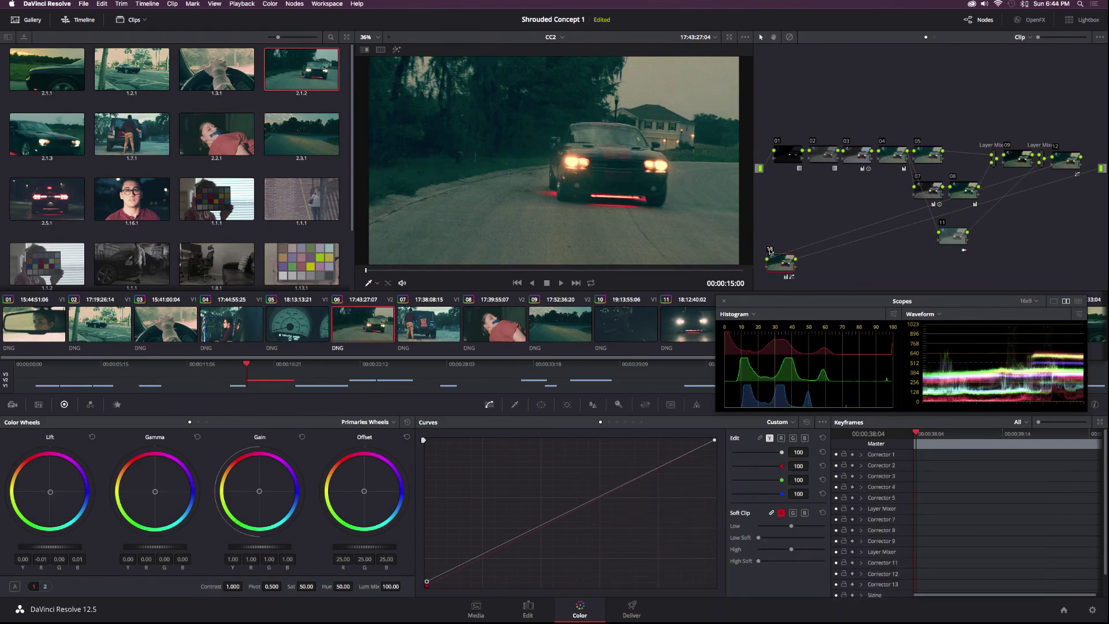
- Drag the floating Scopes window leftward to a new spot on screen
left_click_drag(820, 299, 684, 286)
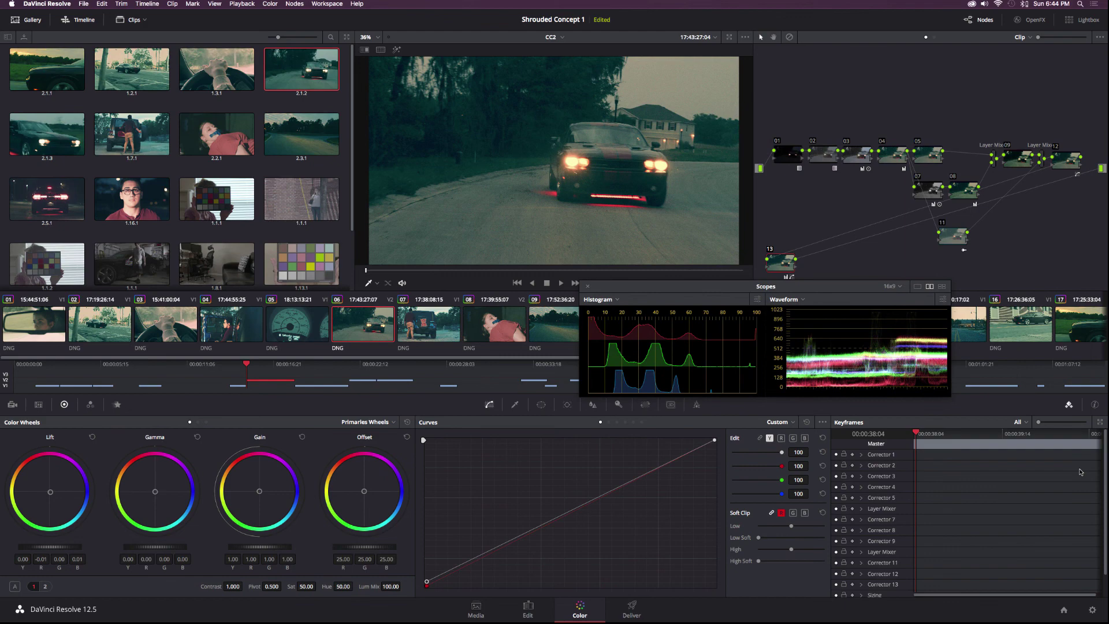